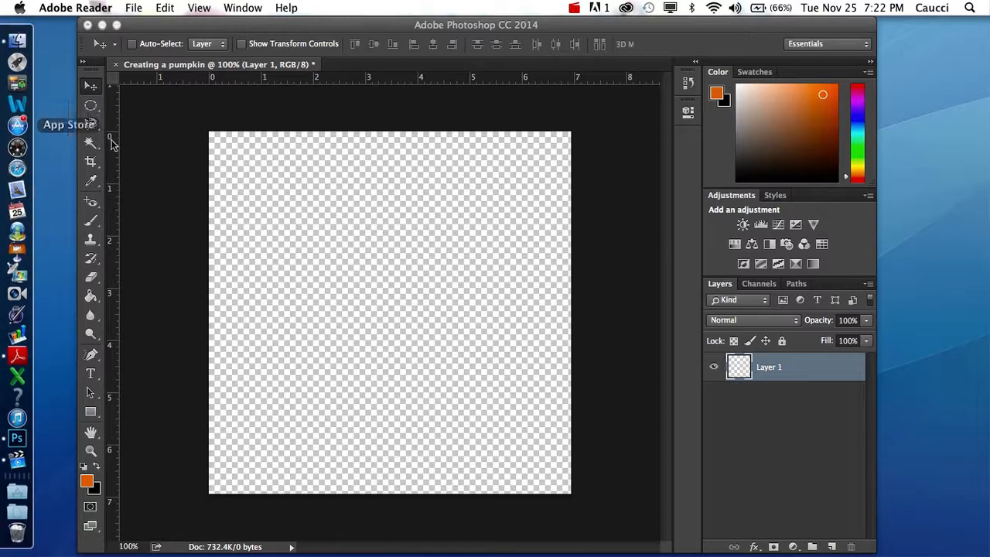
Step: Make a tall elliptical selection near the middle of the canvas, about 1.6 wide and 3.4 tall on the rulers
{"action": "left_click", "coordinate": [93, 106]}
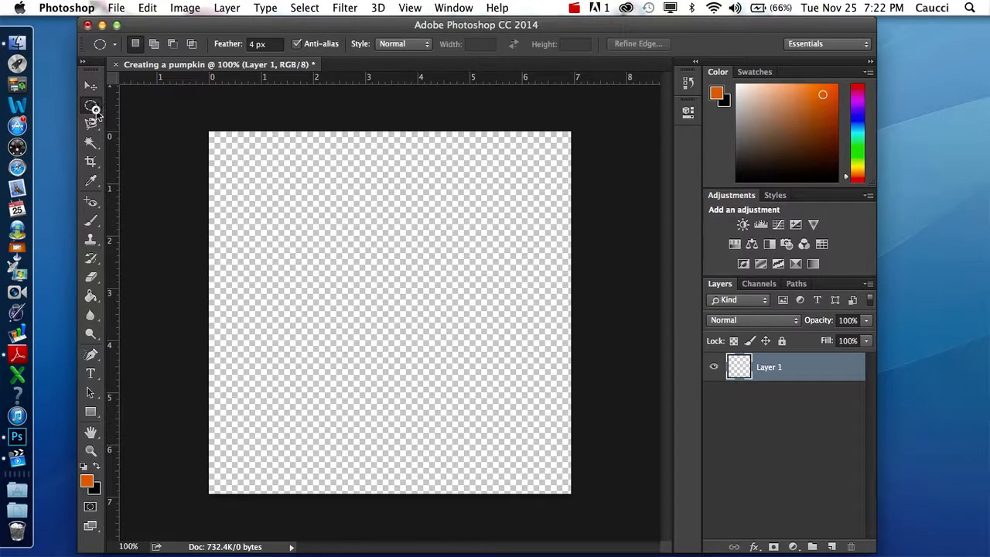
{"action": "left_click", "coordinate": [93, 106]}
{"action": "left_click", "coordinate": [127, 116]}
{"action": "left_click_drag", "start_coordinate": [340, 231], "coordinate": [420, 409]}
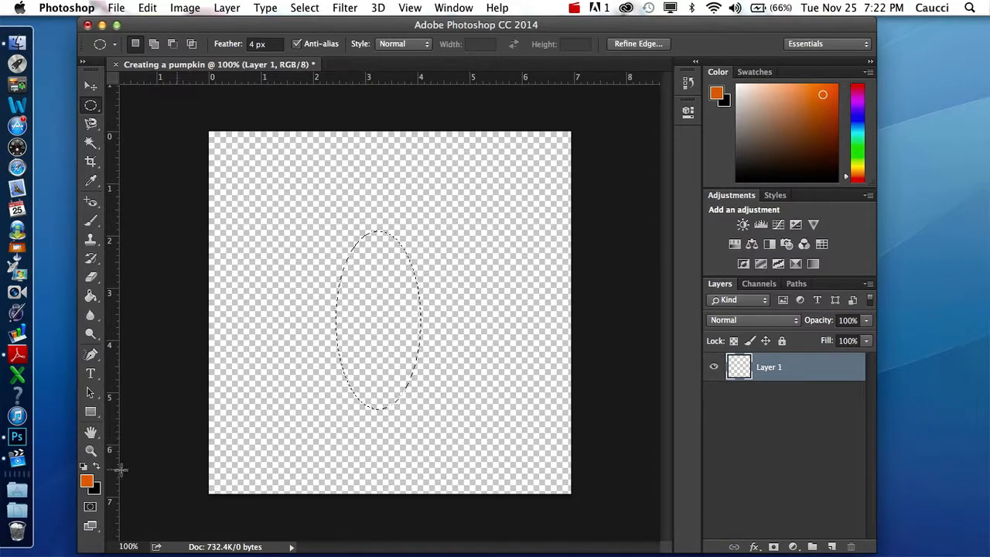
Step: Fill the elliptical selection on Layer 1 with orange, RGB 246, 139, 40, using the Paint Bucket
{"action": "left_click", "coordinate": [86, 483]}
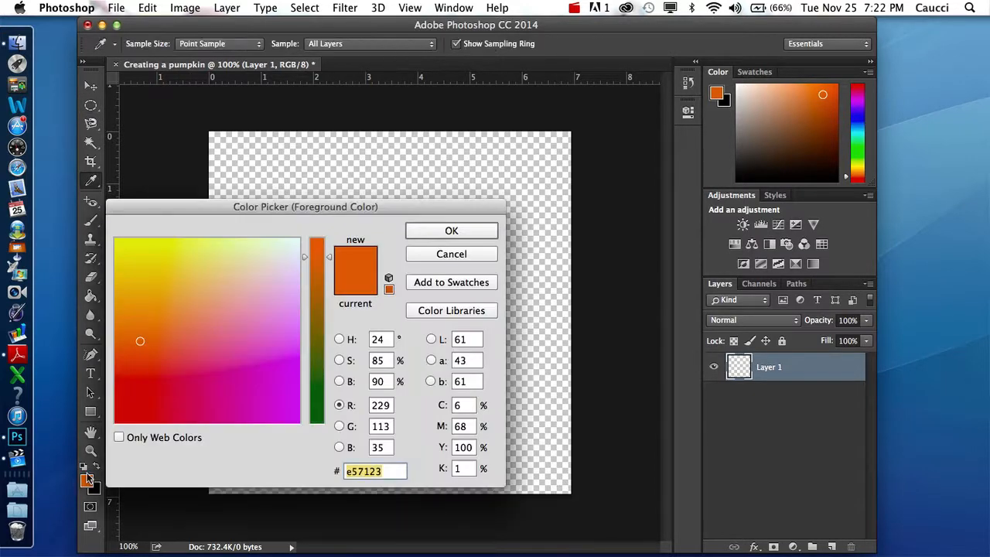
{"action": "double_click", "coordinate": [386, 405]}
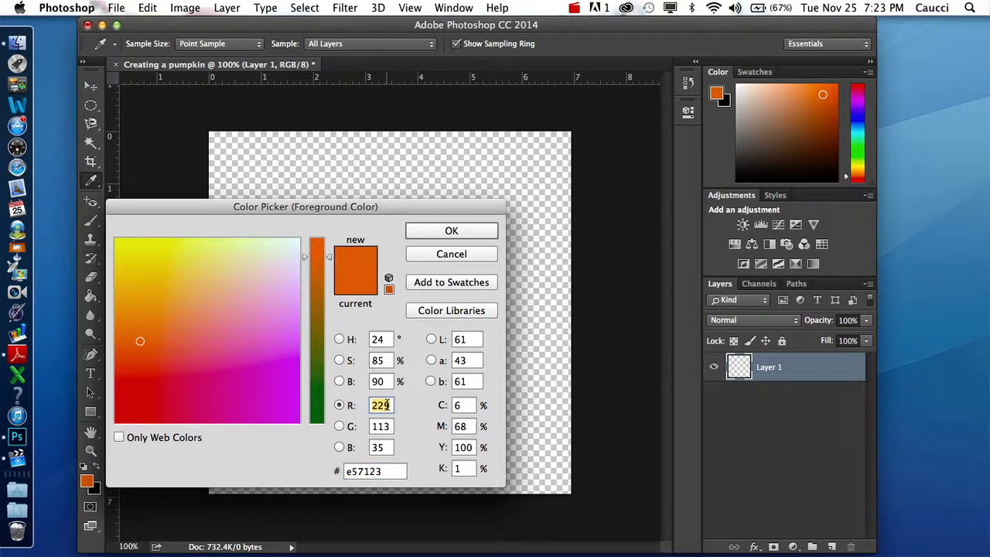
{"action": "type", "text": "246"}
{"action": "key", "text": "Tab"}
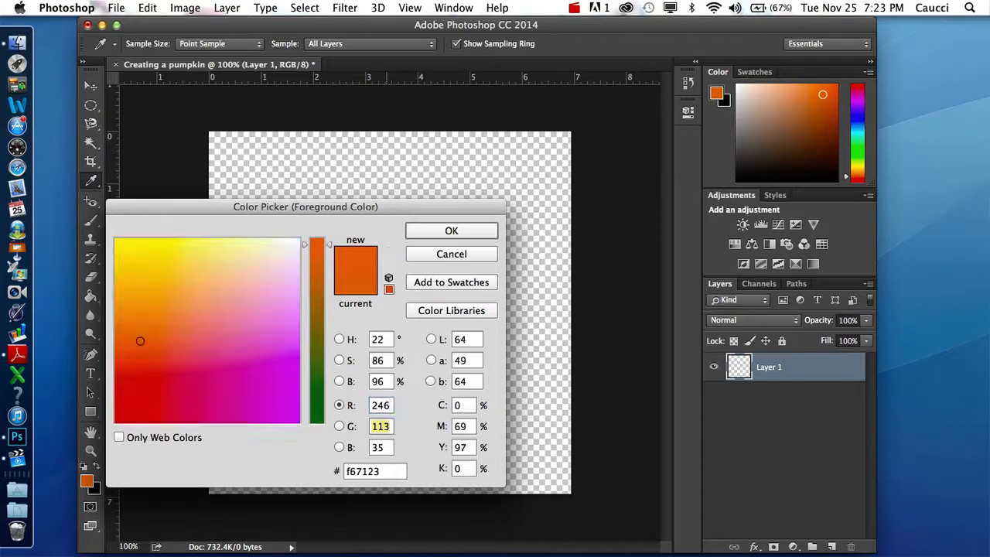
{"action": "type", "text": "139"}
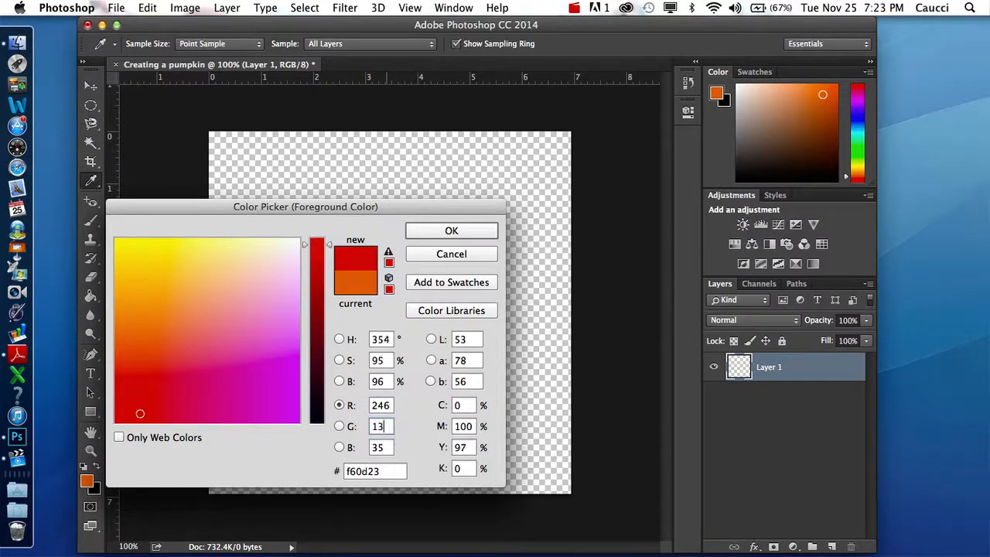
{"action": "key", "text": "Tab"}
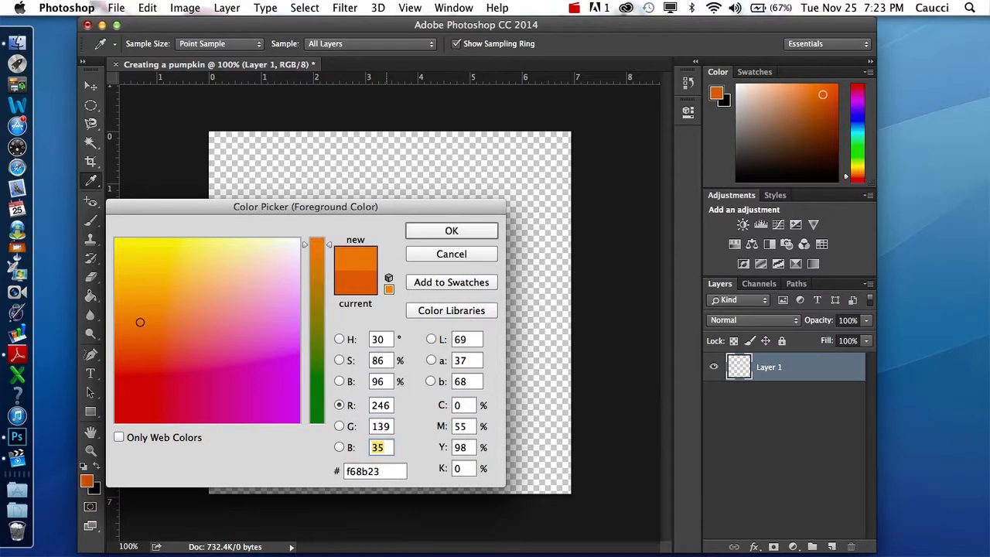
{"action": "type", "text": "40"}
{"action": "left_click", "coordinate": [451, 231]}
{"action": "left_click", "coordinate": [91, 295]}
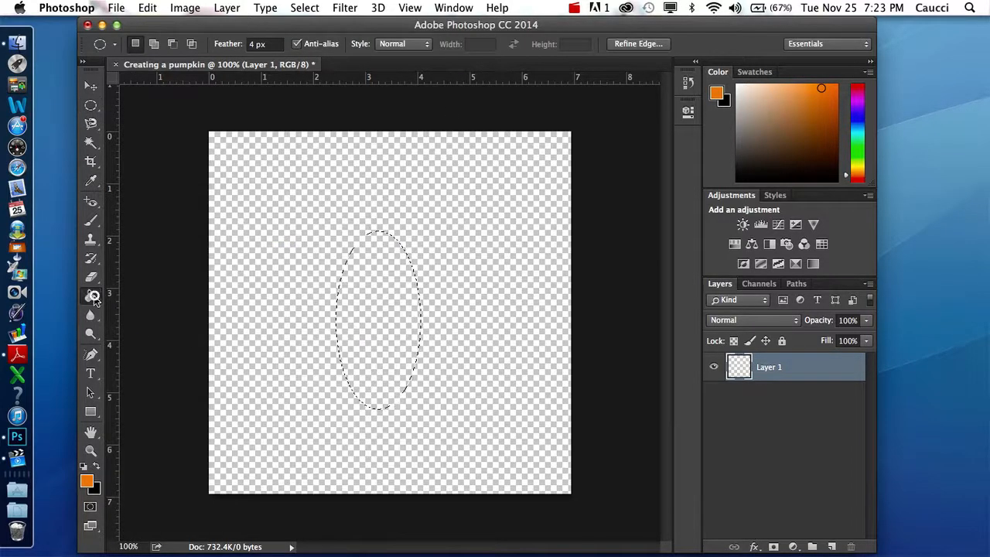
{"action": "left_click", "coordinate": [360, 299]}
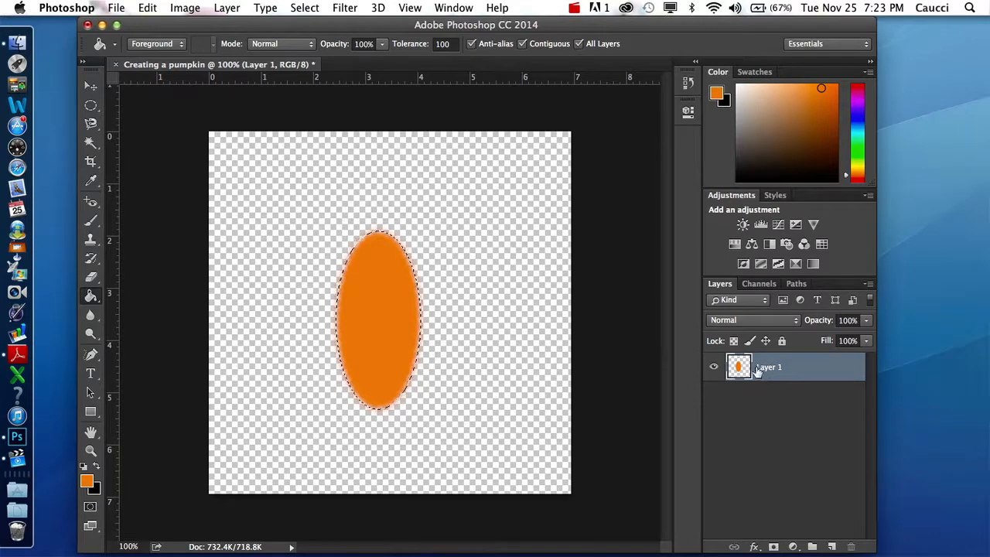
Step: Duplicate Layer 1 within the same document, keeping the default name
{"action": "left_click", "coordinate": [227, 8]}
{"action": "left_click", "coordinate": [258, 53]}
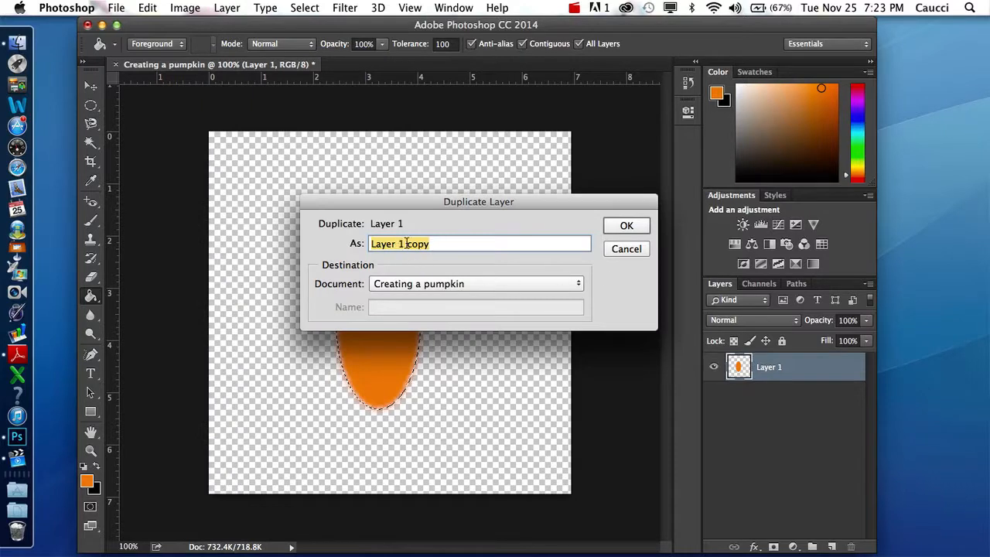
{"action": "left_click", "coordinate": [645, 226]}
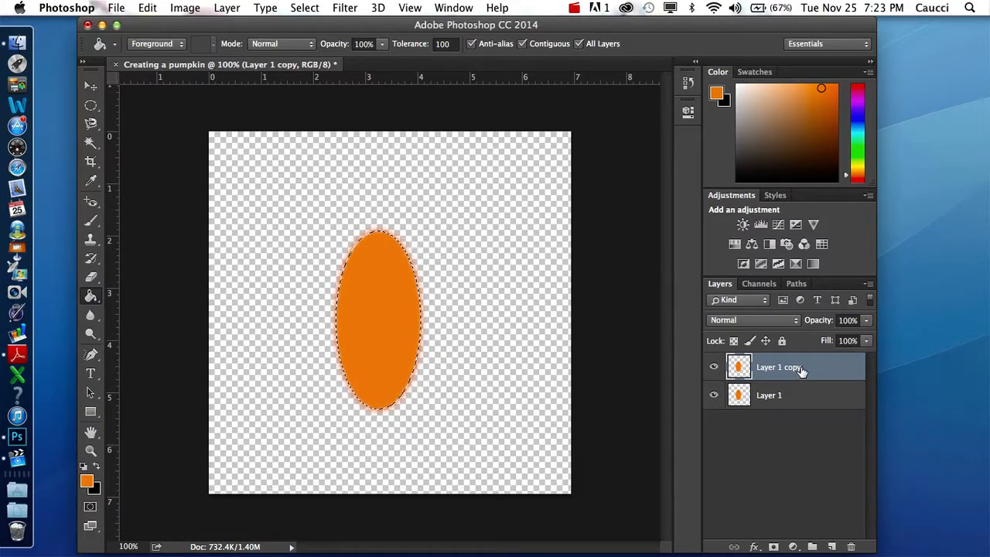
Step: Fill the ellipse on the duplicated layer with a darker orange, RGB 239, 127, 37
{"action": "left_click", "coordinate": [86, 481]}
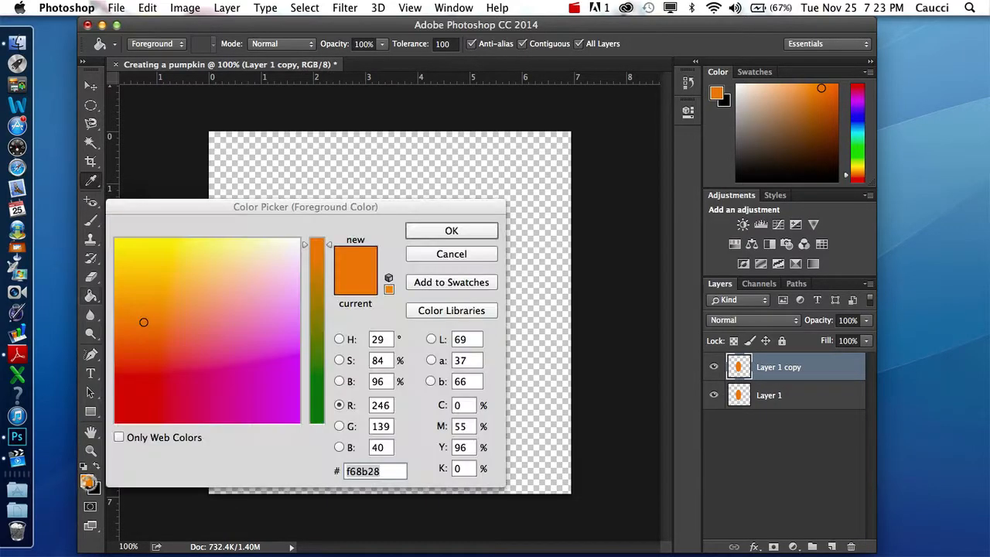
{"action": "left_click", "coordinate": [385, 401]}
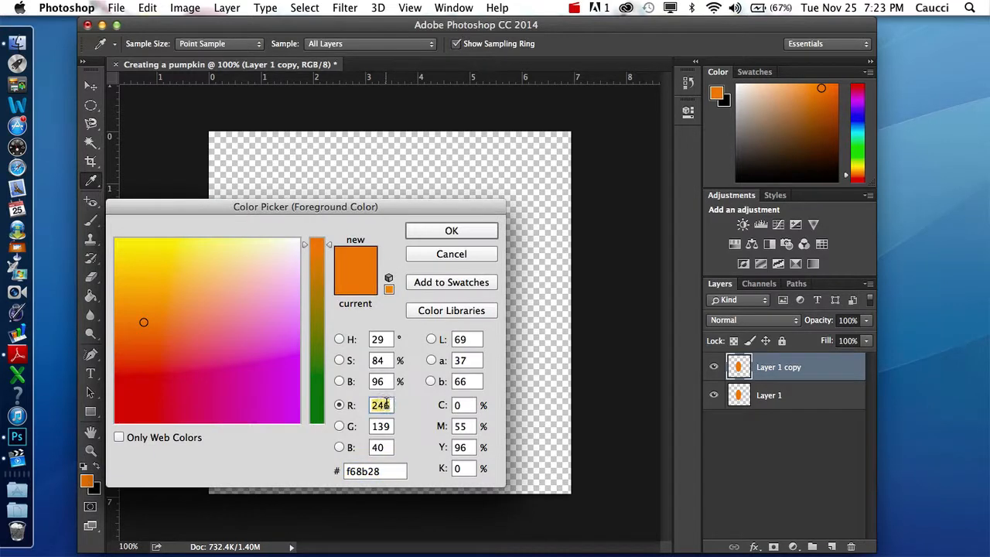
{"action": "type", "text": "239"}
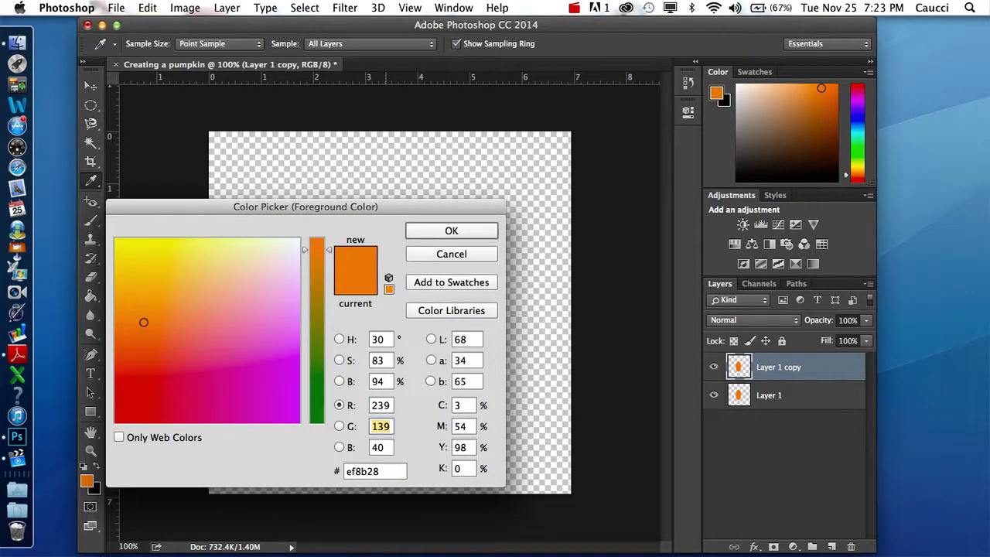
{"action": "type", "text": "127"}
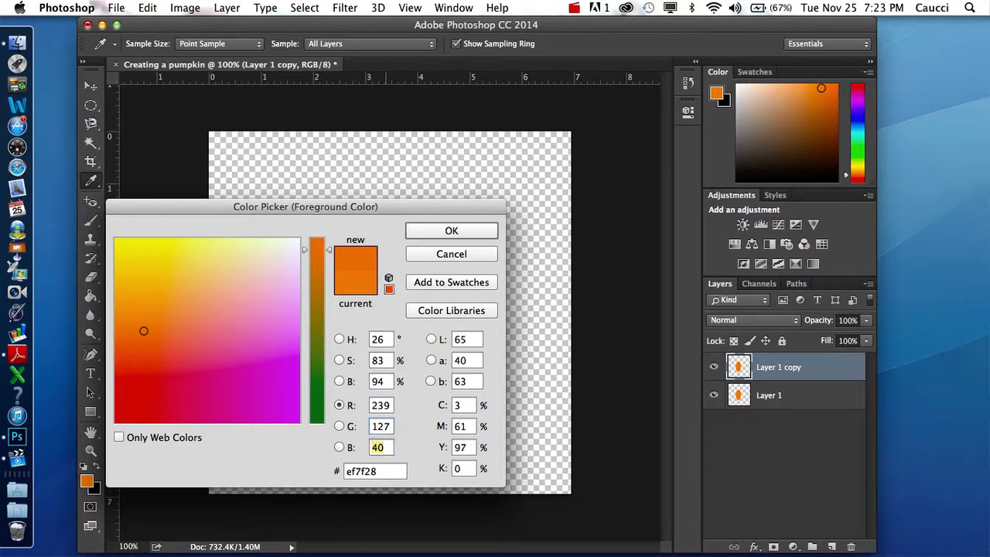
{"action": "type", "text": "37"}
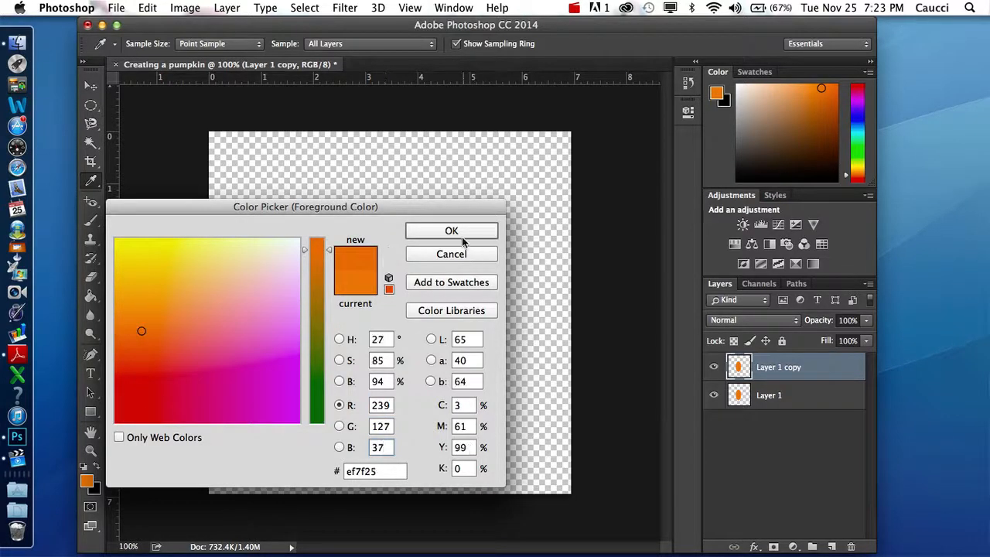
{"action": "left_click", "coordinate": [456, 231]}
{"action": "key", "text": "g"}
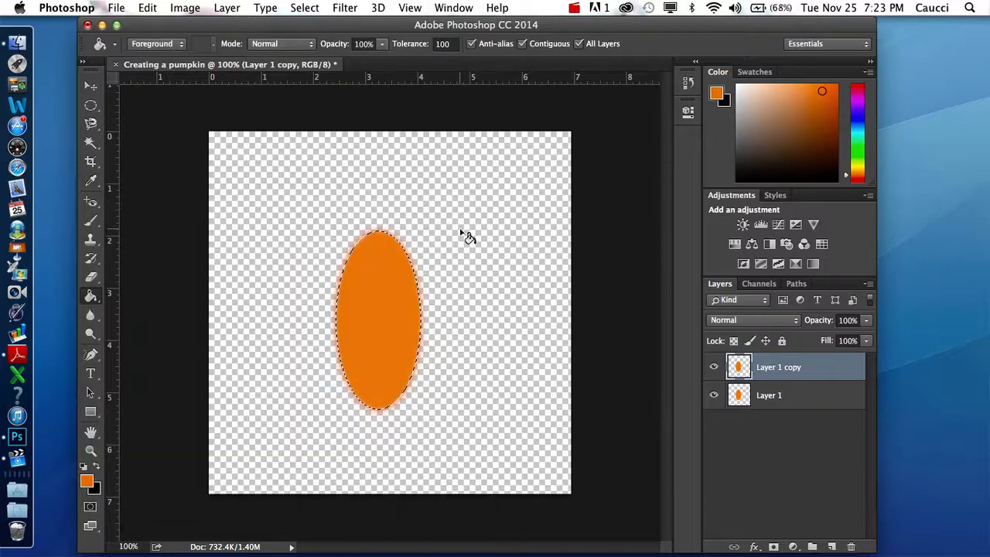
{"action": "left_click", "coordinate": [371, 306]}
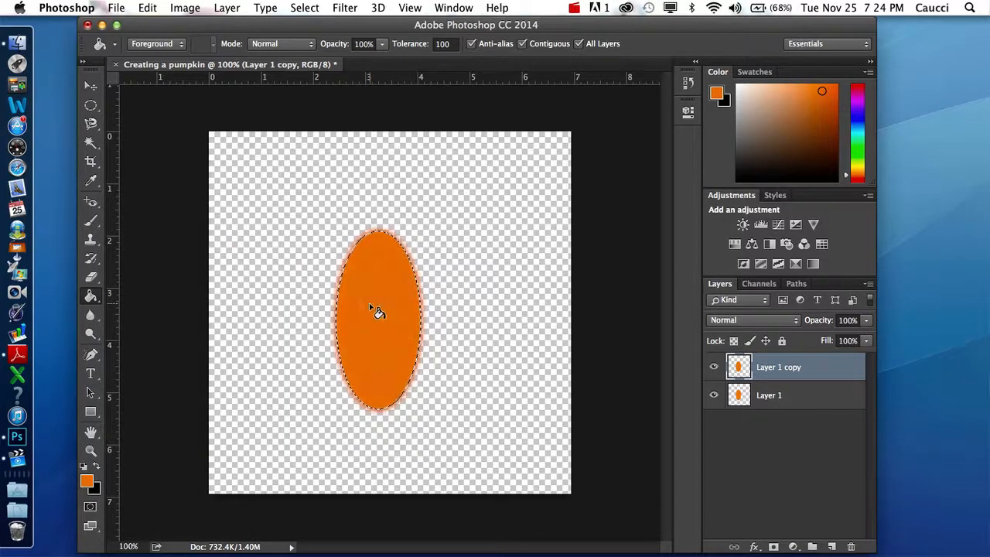
Step: Move the darker ellipse left so it partly overlaps the original, and send its layer to the back
{"action": "left_click", "coordinate": [91, 85]}
{"action": "left_click_drag", "start_coordinate": [393, 310], "coordinate": [354, 304]}
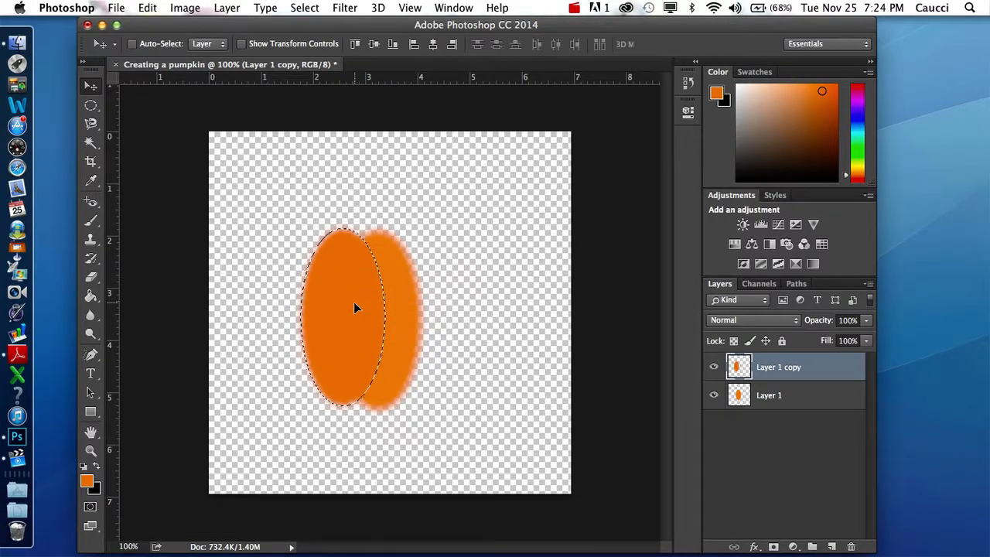
{"action": "left_click", "coordinate": [228, 8]}
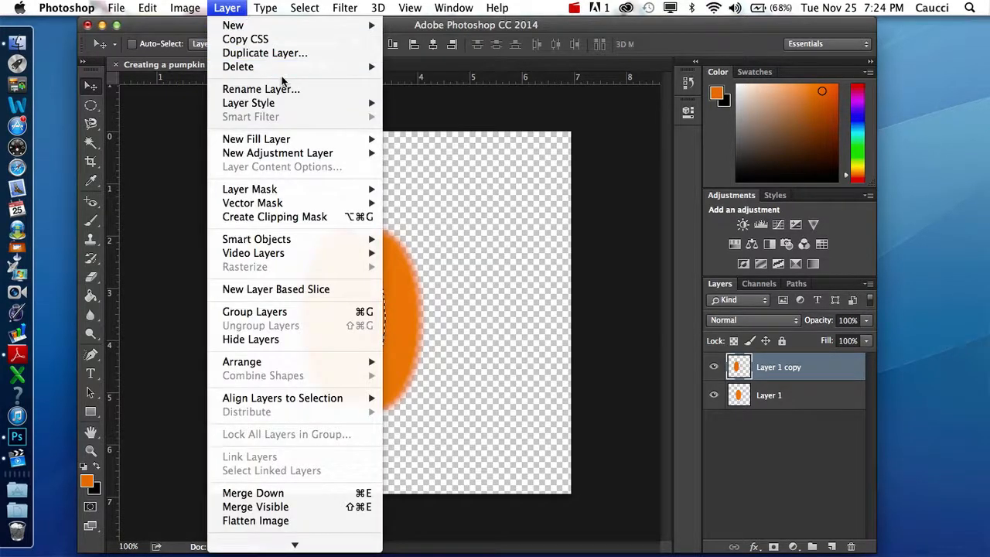
{"action": "mouse_move", "coordinate": [293, 68]}
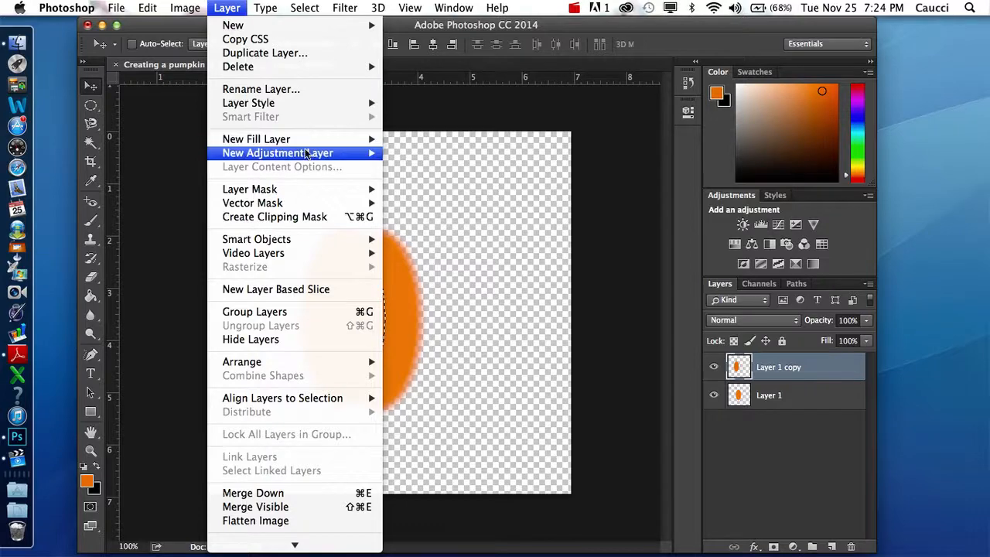
{"action": "mouse_move", "coordinate": [343, 372]}
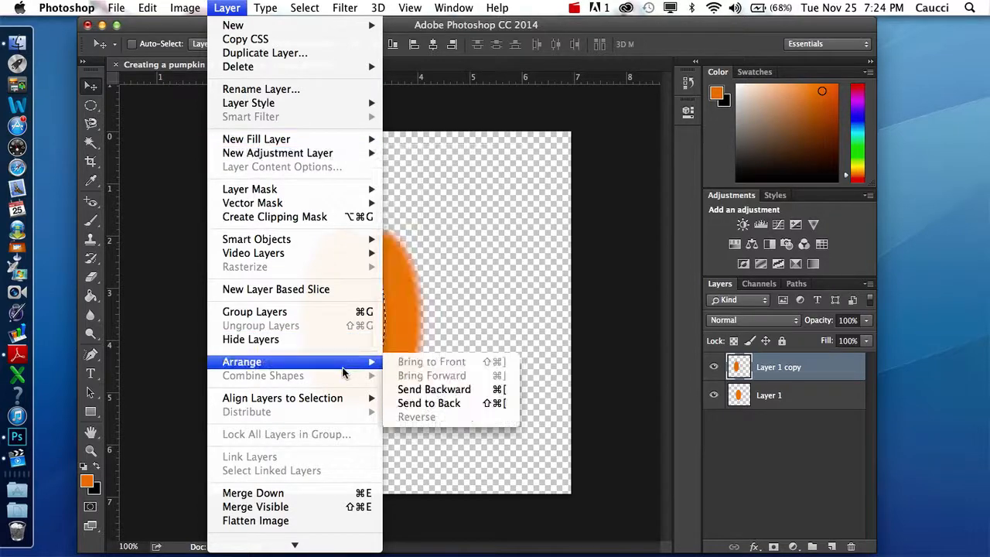
{"action": "left_click", "coordinate": [442, 403]}
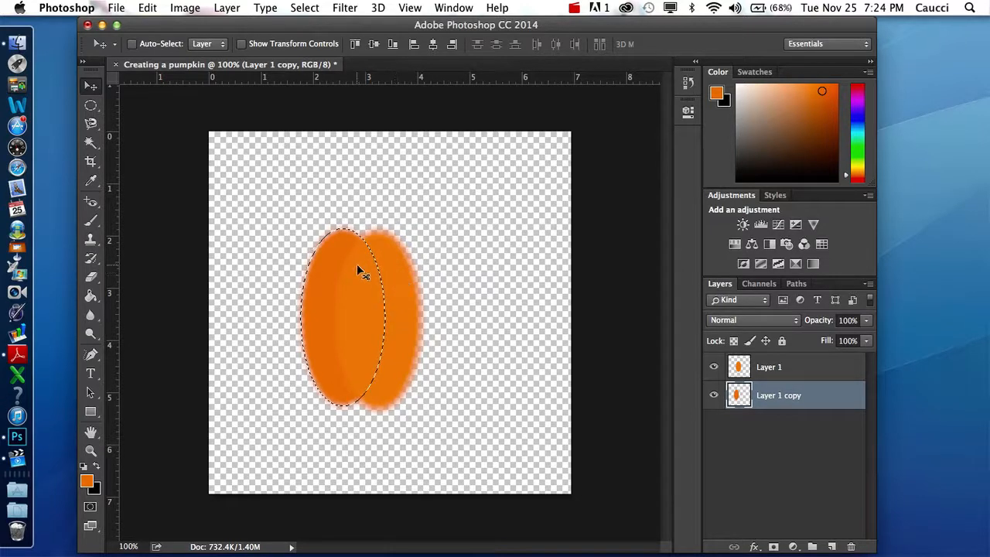
Step: Free-transform the darker ellipse, tilting it to about -6.6° and nudging it to X 188 px, Y 258.5 px
{"action": "key", "text": "super+t"}
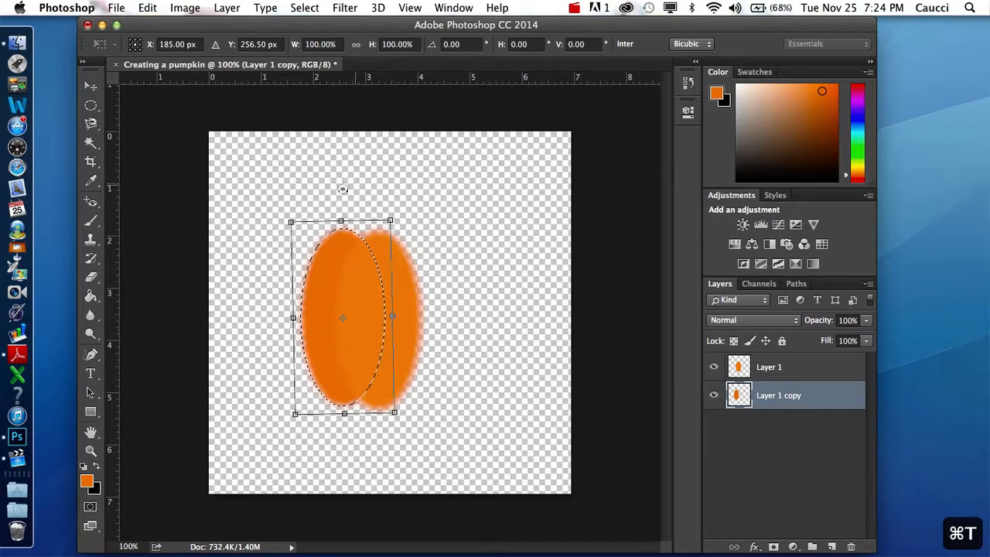
{"action": "left_click_drag", "start_coordinate": [354, 183], "coordinate": [340, 188]}
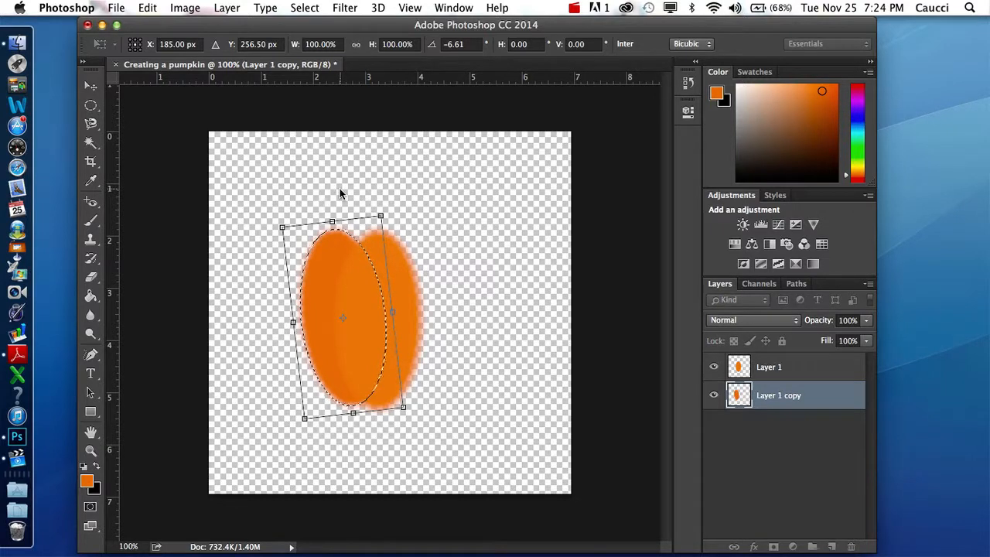
{"action": "key", "text": "Down"}
{"action": "key", "text": "Down"}
{"action": "key", "text": "Down"}
{"action": "key", "text": "Down"}
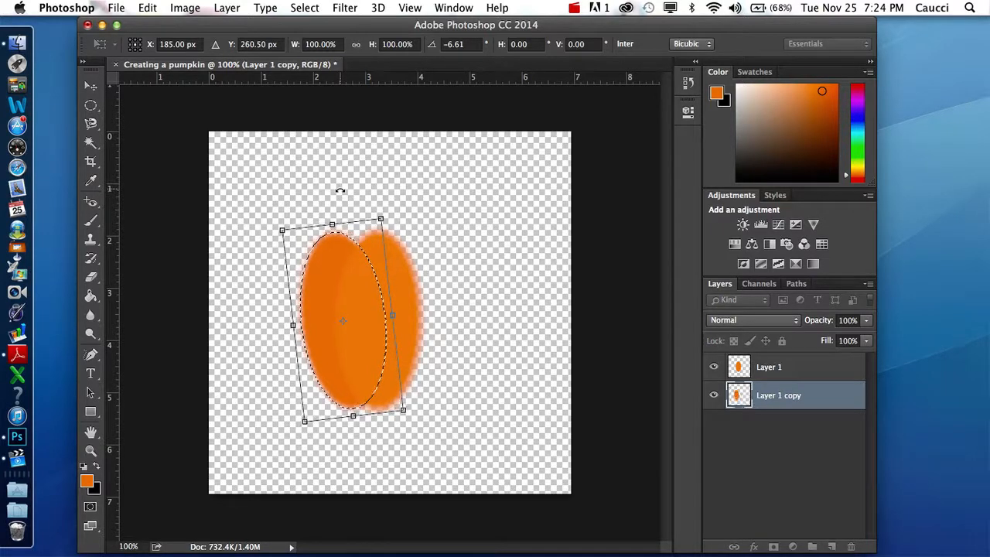
{"action": "key", "text": "Down"}
{"action": "key", "text": "Down"}
{"action": "key", "text": "Down"}
{"action": "key", "text": "Down"}
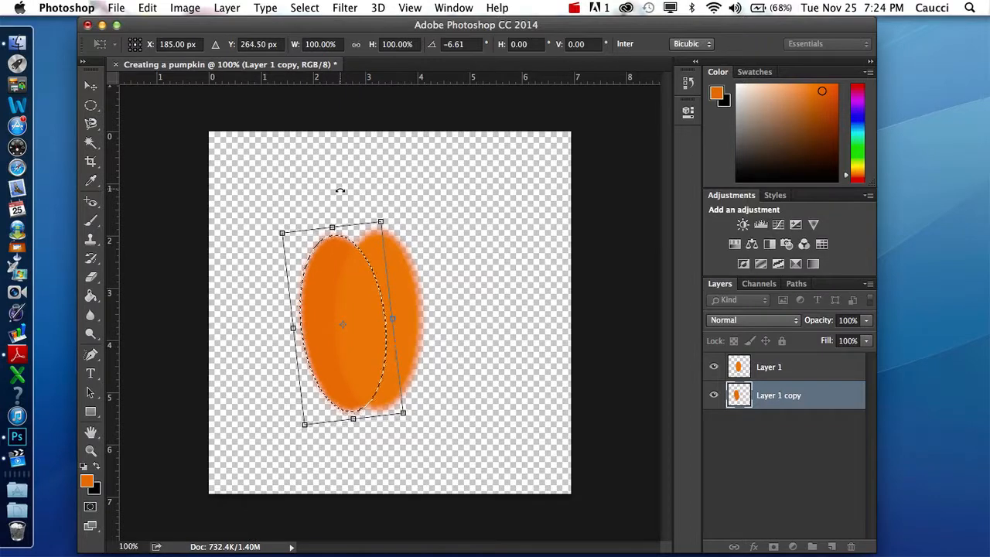
{"action": "key", "text": "Up"}
{"action": "key", "text": "Up"}
{"action": "key", "text": "Up"}
{"action": "key", "text": "Up"}
{"action": "key", "text": "Up"}
{"action": "key", "text": "Up"}
{"action": "key", "text": "Right"}
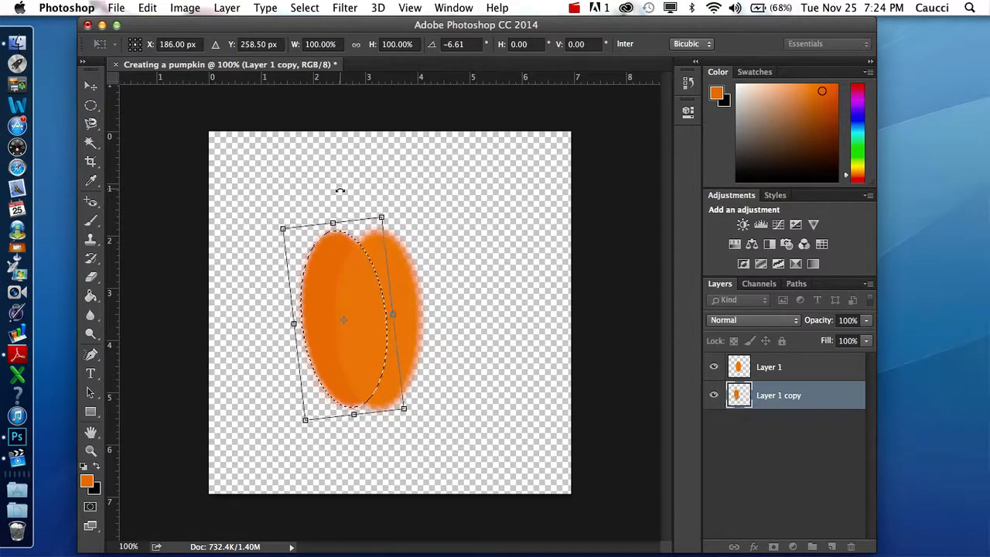
{"action": "key", "text": "Right"}
{"action": "key", "text": "Right"}
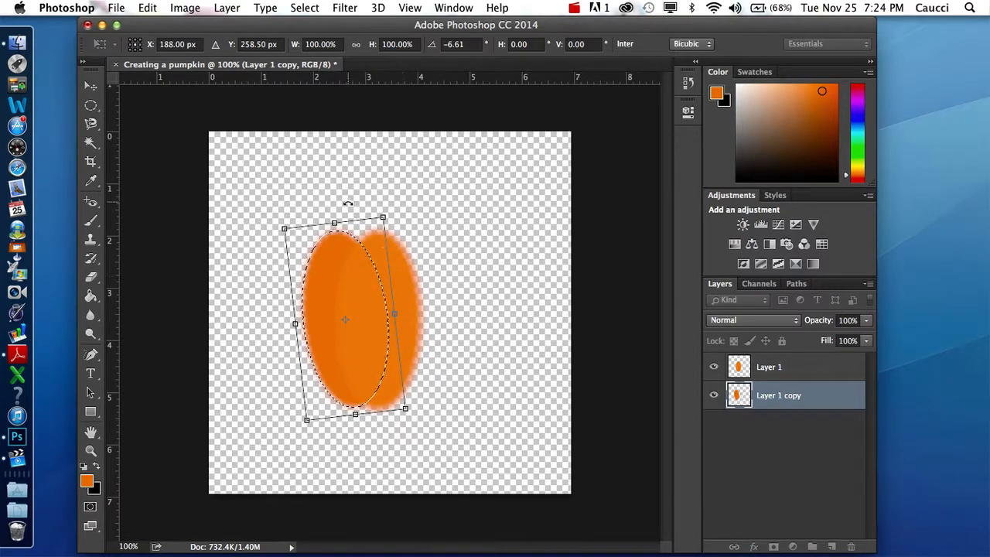
Step: Reduce the darker ellipse's tilt to about -3.6°, place it at Y 259.5 px, and apply the transformation
{"action": "left_click_drag", "start_coordinate": [348, 204], "coordinate": [353, 209]}
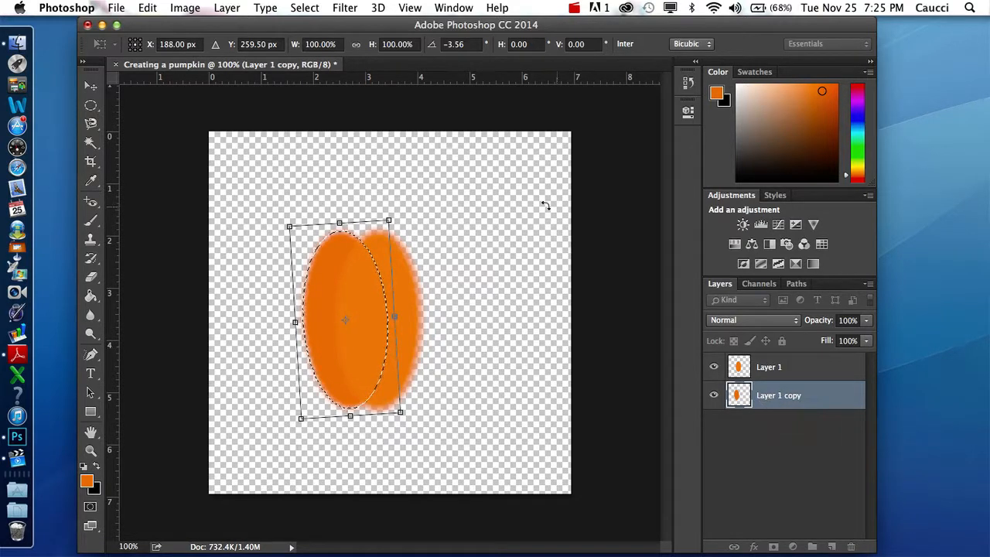
{"action": "left_click", "coordinate": [222, 9]}
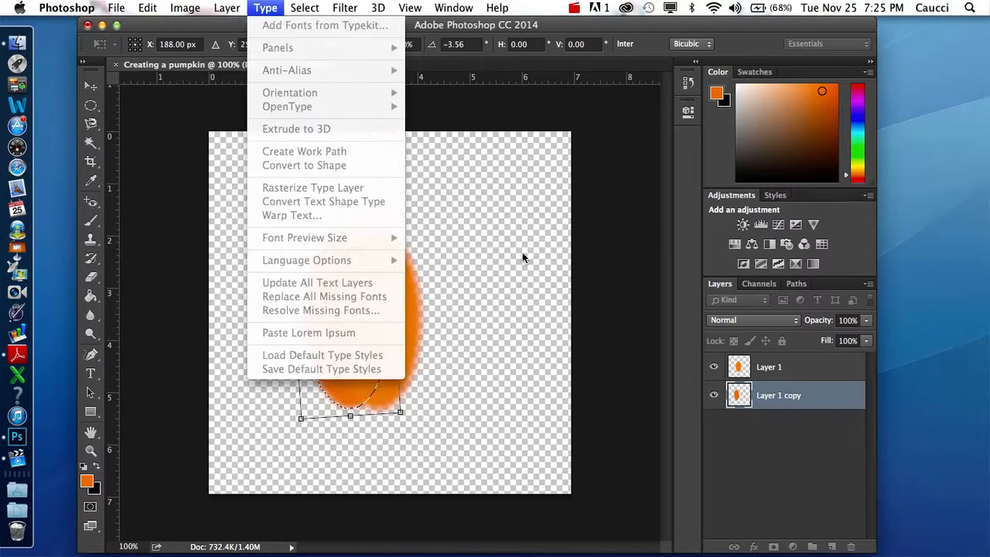
{"action": "left_click", "coordinate": [522, 252]}
{"action": "key", "text": "Return"}
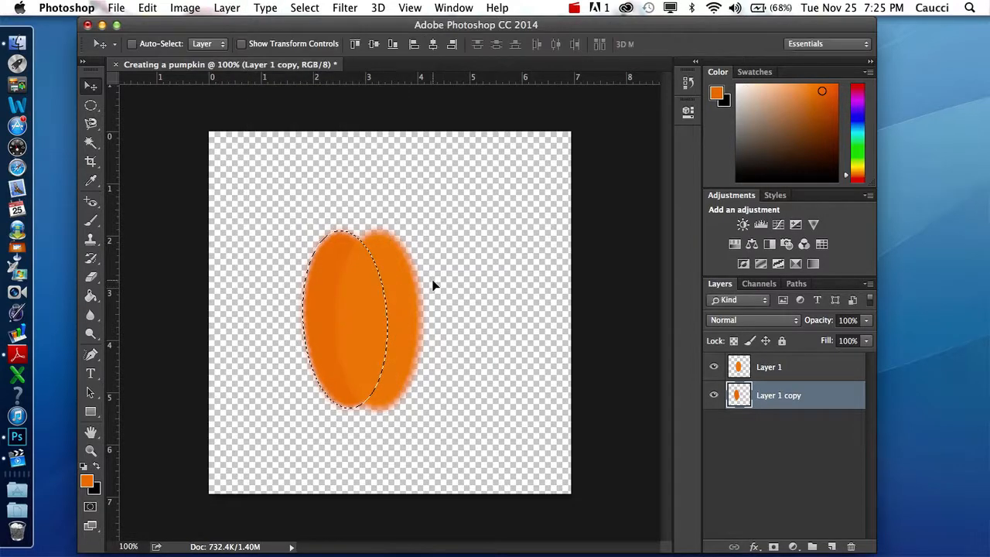
Step: Duplicate the tilted darker ellipse's layer within the same document, keeping the default name
{"action": "left_click", "coordinate": [227, 8]}
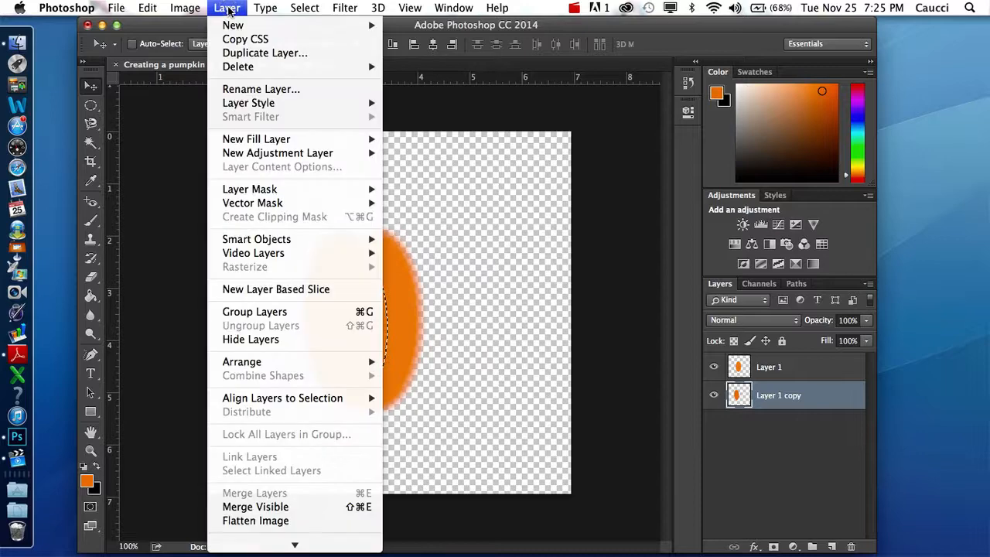
{"action": "left_click", "coordinate": [277, 52]}
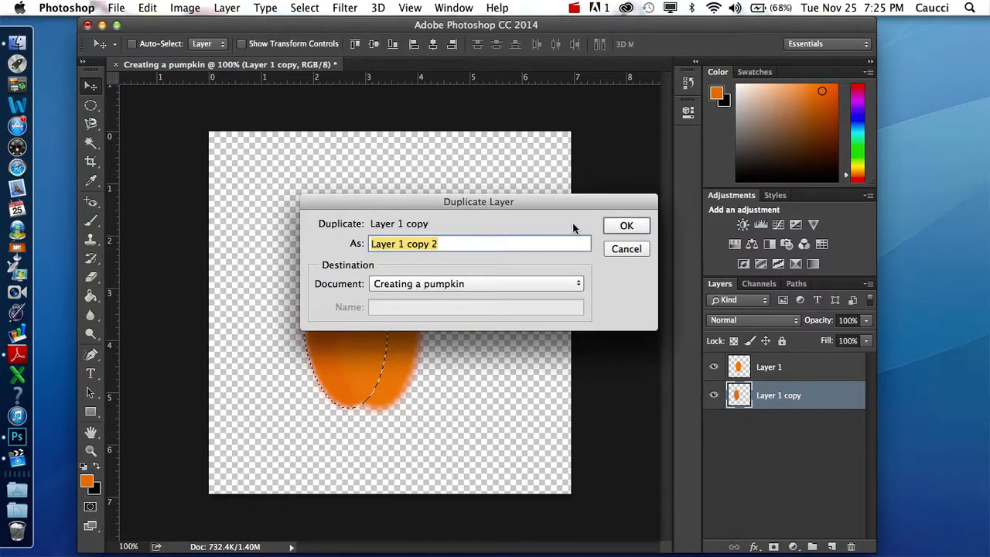
{"action": "left_click", "coordinate": [624, 228]}
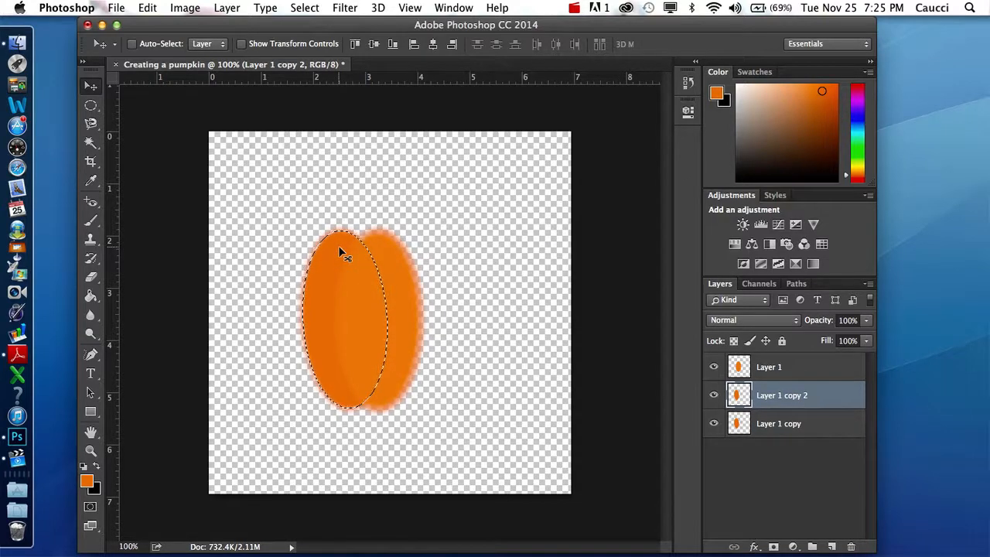
Step: Move the duplicated ellipse left along the same height so it only partly overlaps the darker ellipse it was copied from
{"action": "key", "text": "Left"}
{"action": "key", "text": "Left"}
{"action": "key", "text": "Left"}
{"action": "key", "text": "Left"}
{"action": "key", "text": "Left"}
{"action": "key", "text": "Left"}
{"action": "key", "text": "Left"}
{"action": "key", "text": "Left"}
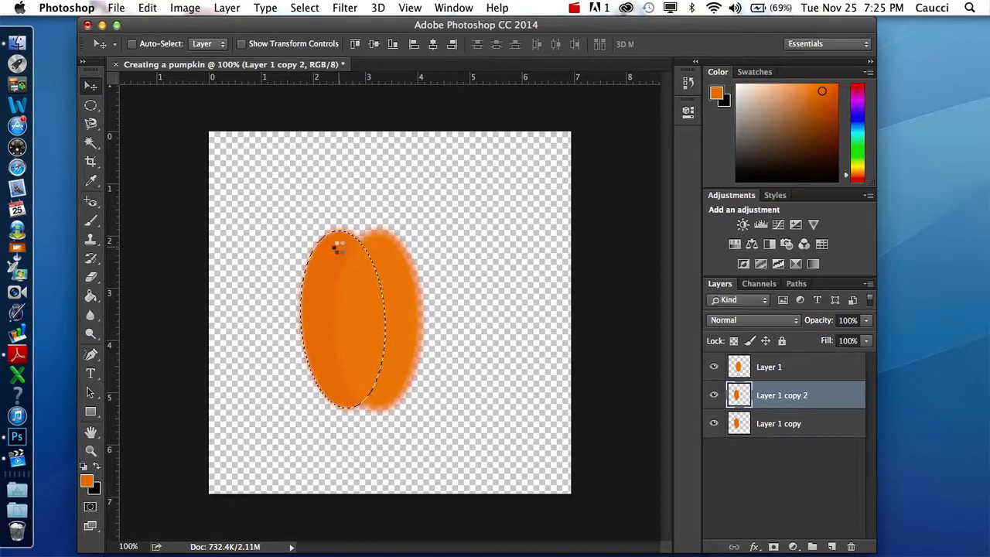
{"action": "key", "text": "Left"}
{"action": "key", "text": "Left"}
{"action": "key", "text": "Left"}
{"action": "key", "text": "Left"}
{"action": "key", "text": "Left"}
{"action": "key", "text": "Left"}
{"action": "key", "text": "Left"}
{"action": "key", "text": "Left"}
{"action": "key", "text": "Left"}
{"action": "key", "text": "Left"}
{"action": "key", "text": "Left"}
{"action": "key", "text": "Left"}
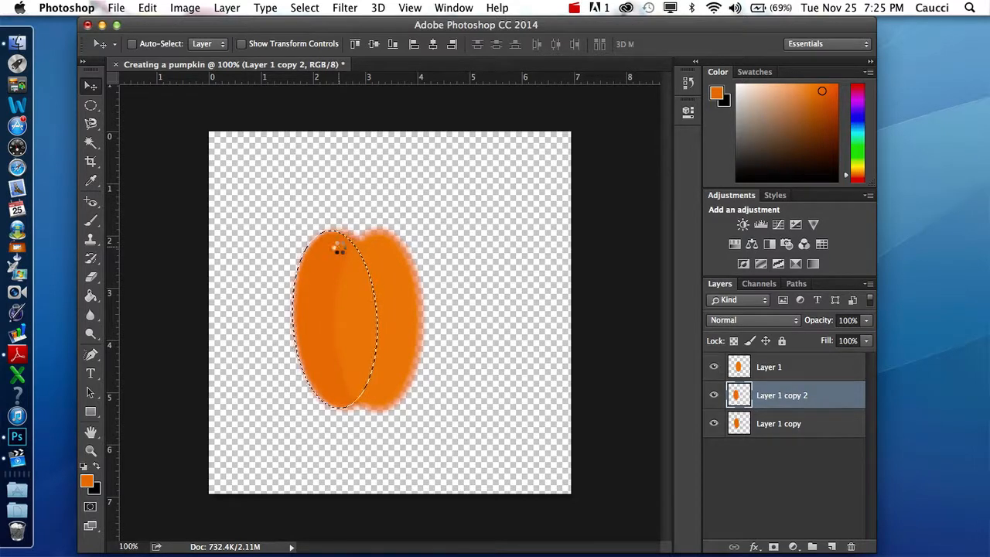
{"action": "key", "text": "Left"}
{"action": "key", "text": "Left"}
{"action": "key", "text": "Left"}
{"action": "key", "text": "Left"}
{"action": "key", "text": "Left"}
{"action": "key", "text": "Left"}
{"action": "key", "text": "Left"}
{"action": "key", "text": "Left"}
{"action": "key", "text": "Left"}
{"action": "key", "text": "Left"}
{"action": "key", "text": "Left"}
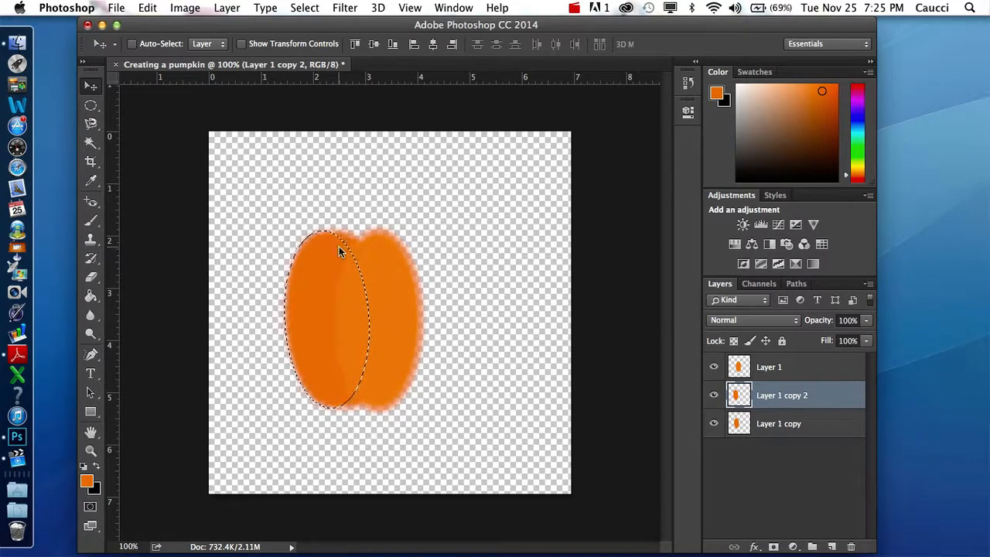
{"action": "key", "text": "Left"}
{"action": "key", "text": "Left"}
{"action": "key", "text": "Left"}
{"action": "key", "text": "Left"}
{"action": "key", "text": "Left"}
{"action": "key", "text": "Left"}
{"action": "key", "text": "Left"}
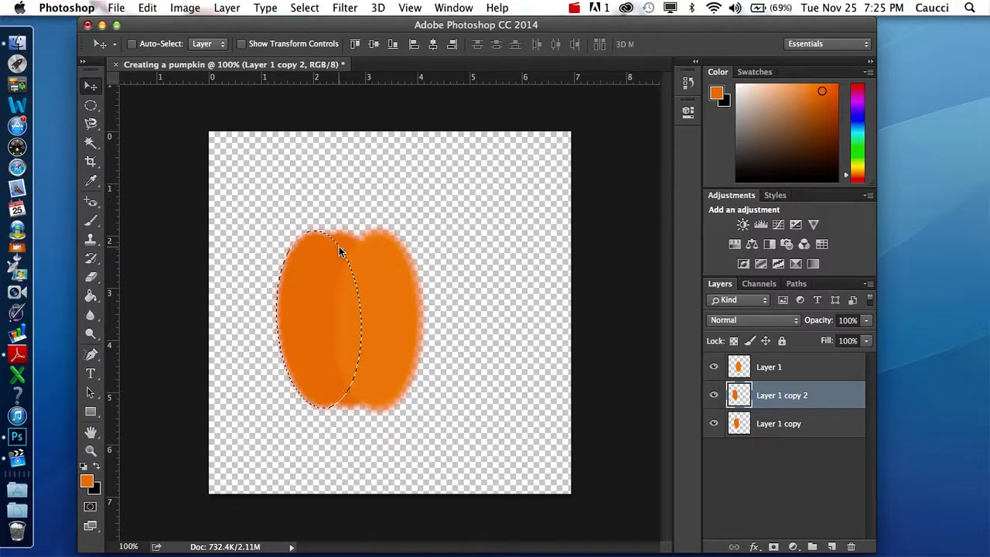
{"action": "key", "text": "Left"}
{"action": "key", "text": "Left"}
{"action": "key", "text": "Left"}
{"action": "key", "text": "Left"}
{"action": "key", "text": "Left"}
{"action": "key", "text": "Left"}
{"action": "key", "text": "Left"}
{"action": "key", "text": "Left"}
{"action": "key", "text": "Left"}
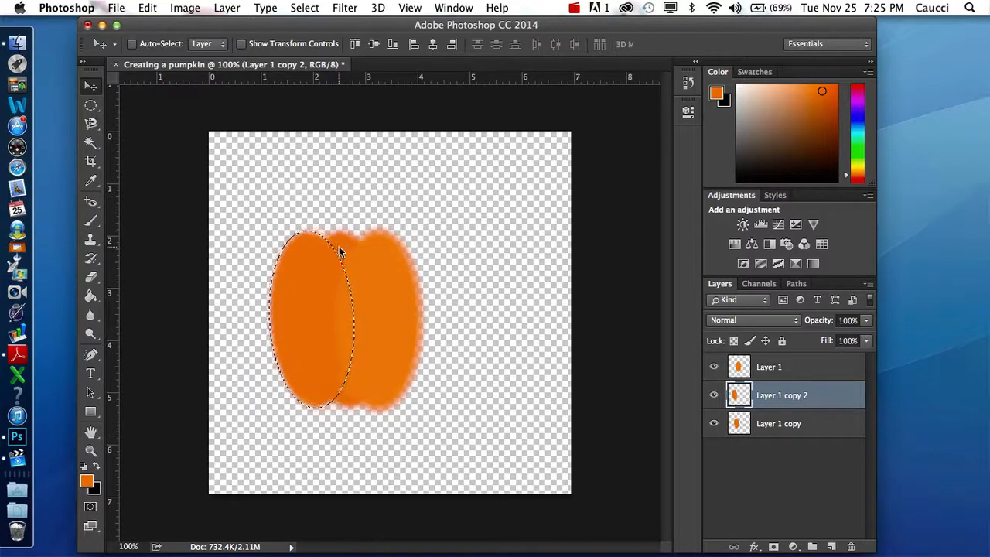
{"action": "key", "text": "Right"}
{"action": "key", "text": "Right"}
{"action": "key", "text": "Right"}
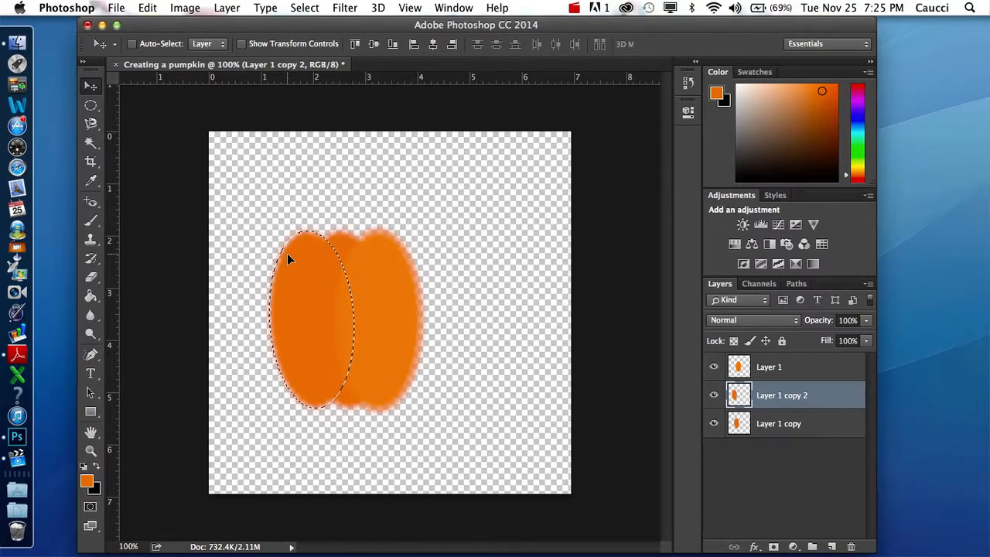
Step: Set the foreground colour to a darker orange, RGB 229, 113, 35
{"action": "left_click", "coordinate": [87, 481]}
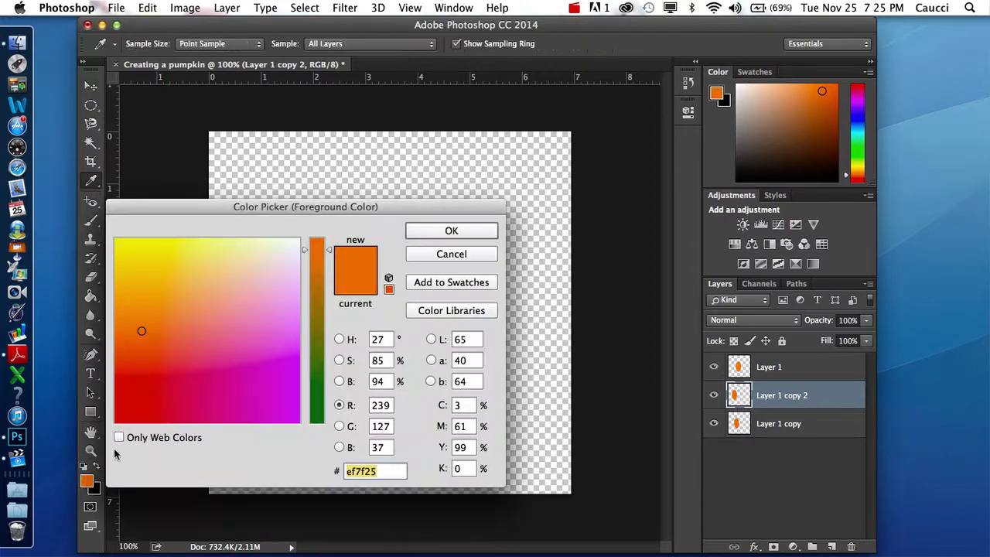
{"action": "double_click", "coordinate": [375, 407]}
{"action": "type", "text": "229"}
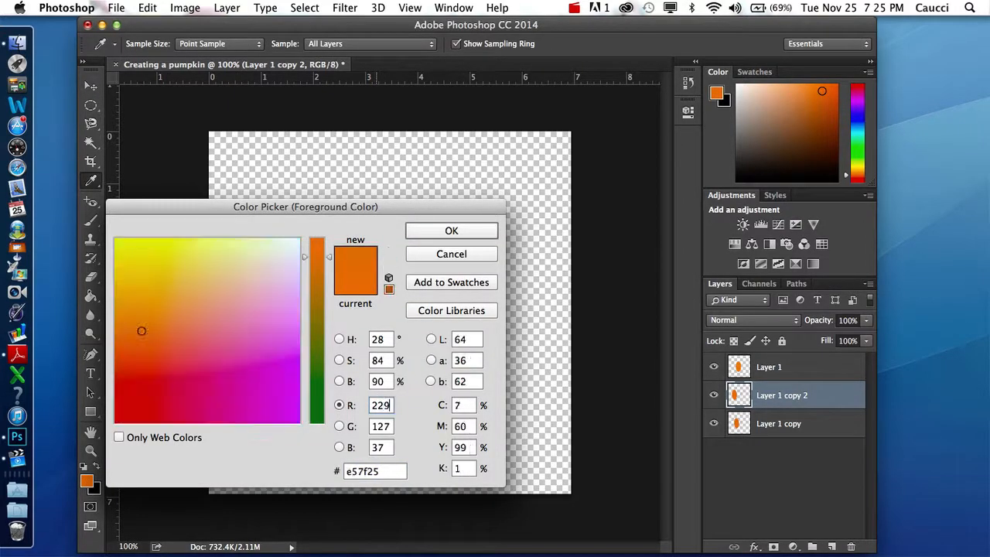
{"action": "key", "text": "Tab"}
{"action": "type", "text": "113"}
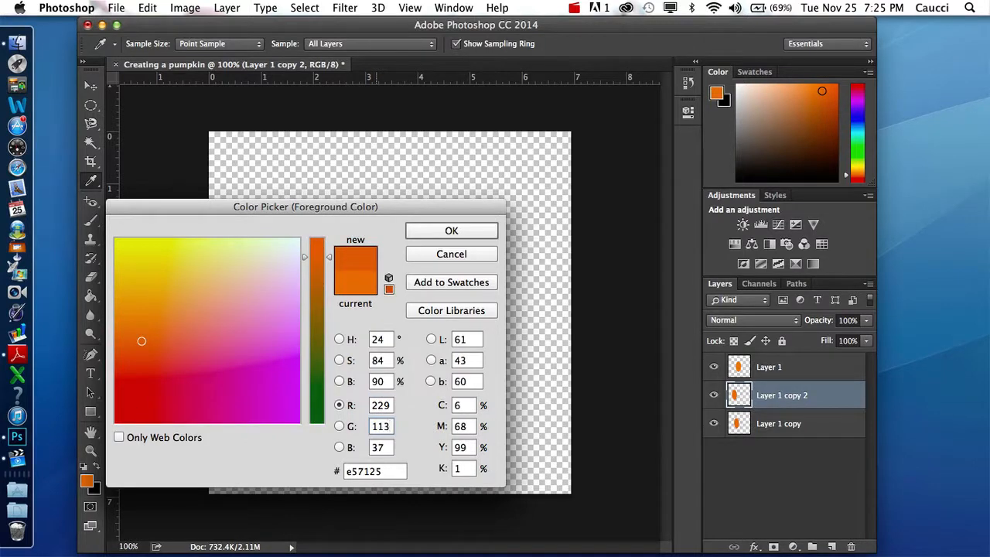
{"action": "key", "text": "Tab"}
{"action": "type", "text": "35"}
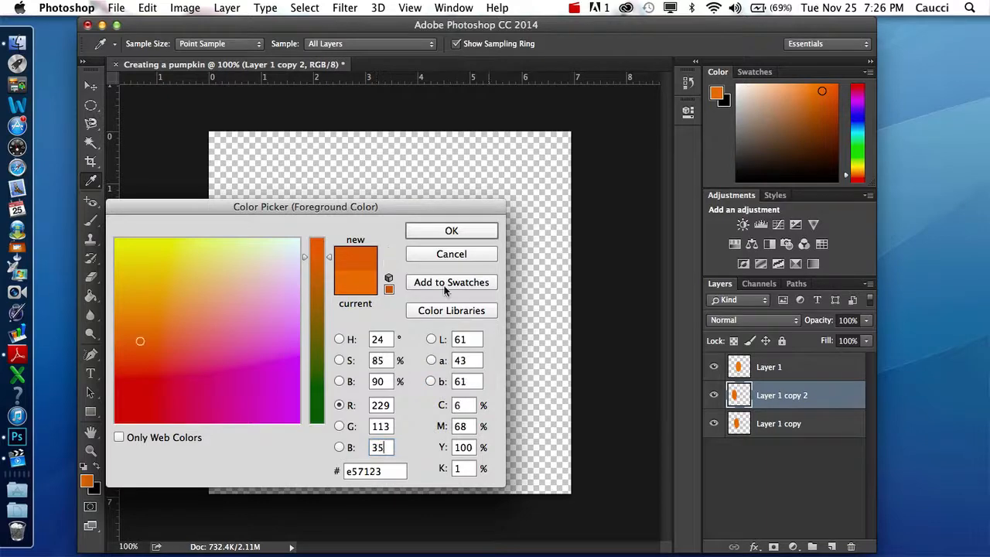
{"action": "left_click", "coordinate": [413, 230]}
{"action": "key", "text": "v"}
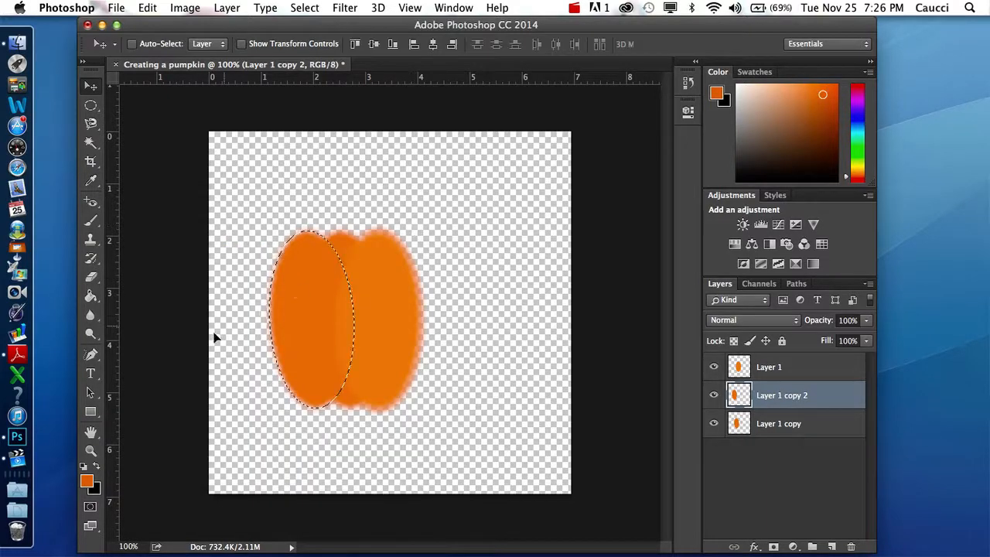
Step: Fill the leftmost ellipse with the foreground orange using the Paint Bucket, and send its layer one level backward
{"action": "left_click", "coordinate": [91, 297]}
{"action": "left_click", "coordinate": [289, 275]}
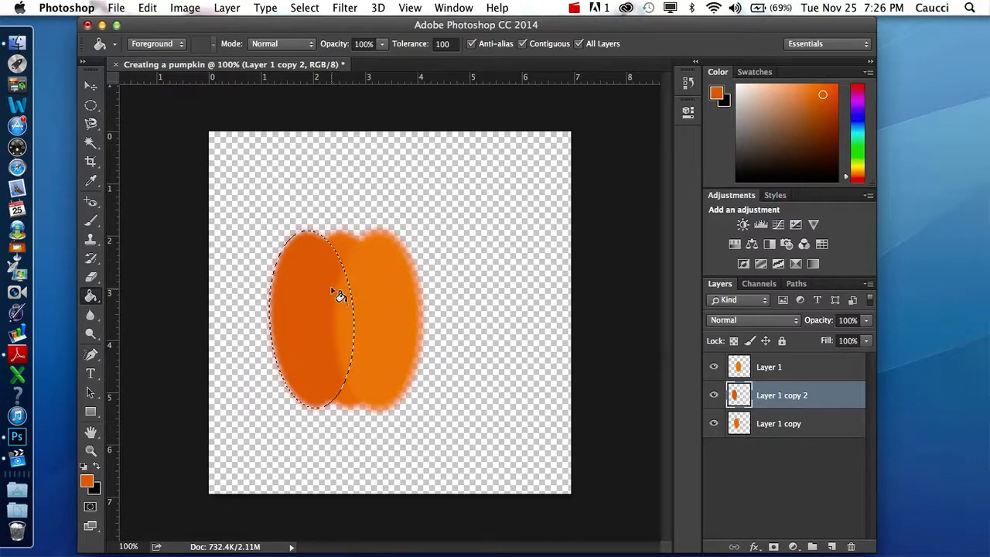
{"action": "left_click", "coordinate": [226, 8]}
{"action": "mouse_move", "coordinate": [304, 363]}
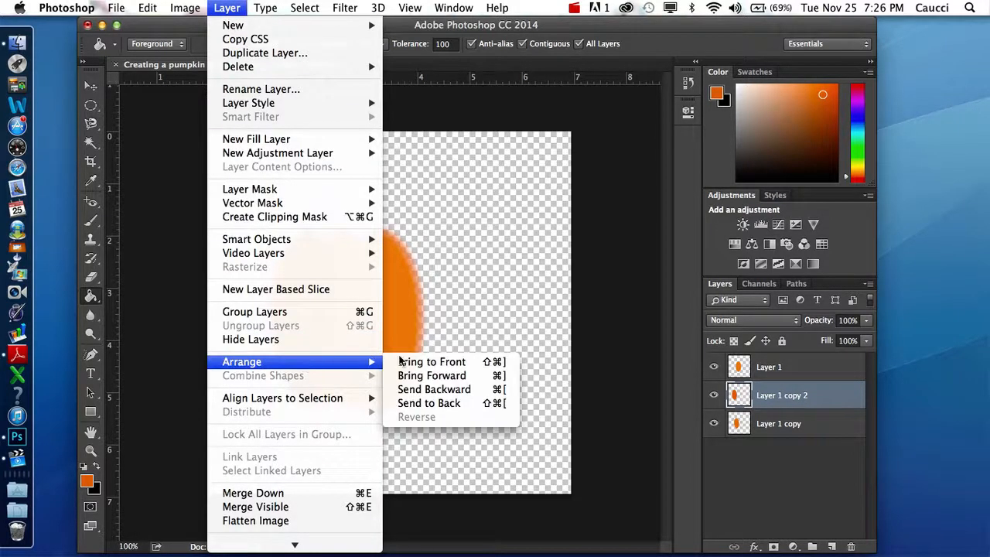
{"action": "left_click", "coordinate": [467, 391]}
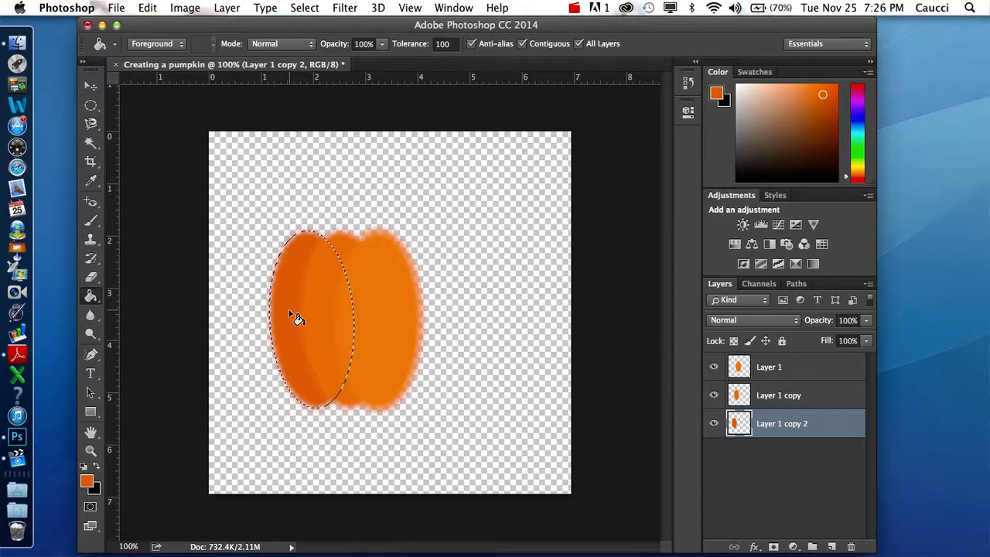
Step: Duplicate Layer 1 copy and Layer 1 copy 2 together within the Creating a pumpkin document
{"action": "left_click_drag", "start_coordinate": [796, 417], "coordinate": [803, 398]}
{"action": "left_click", "coordinate": [803, 397], "text": "shift"}
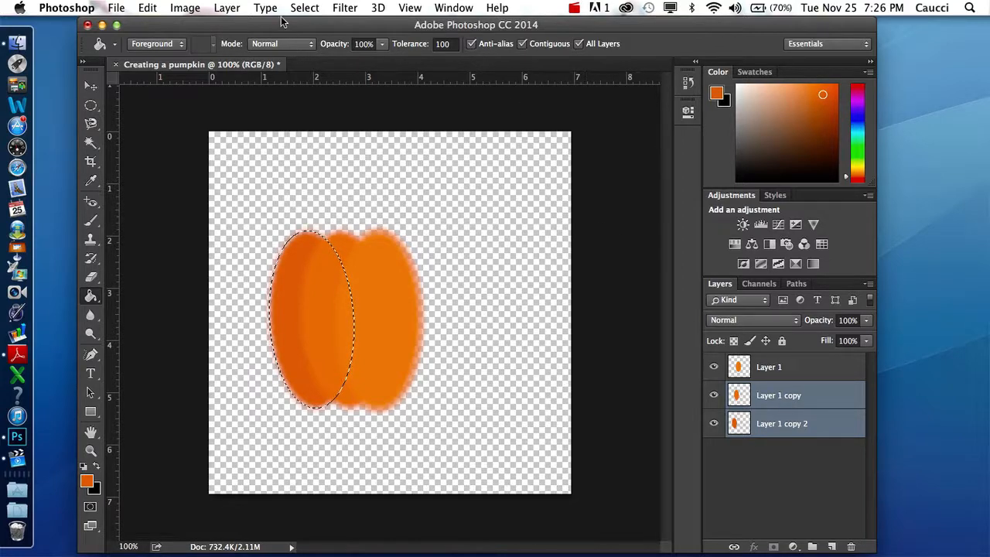
{"action": "left_click", "coordinate": [226, 8]}
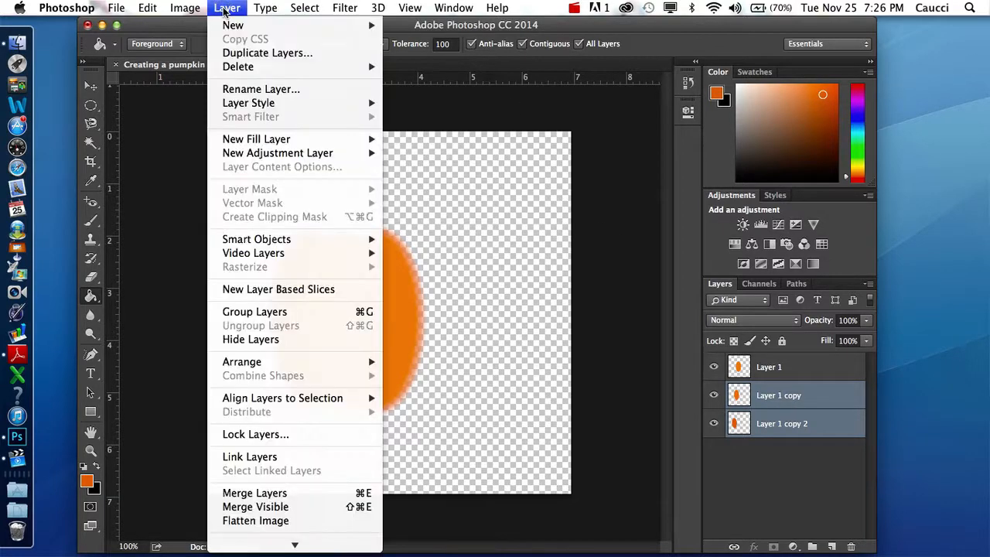
{"action": "left_click", "coordinate": [248, 53]}
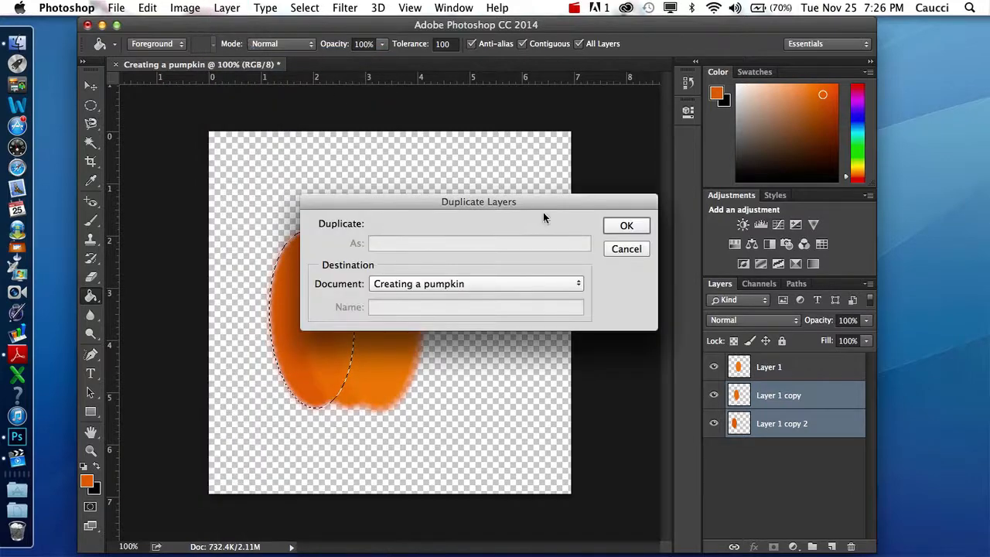
{"action": "left_click", "coordinate": [627, 225]}
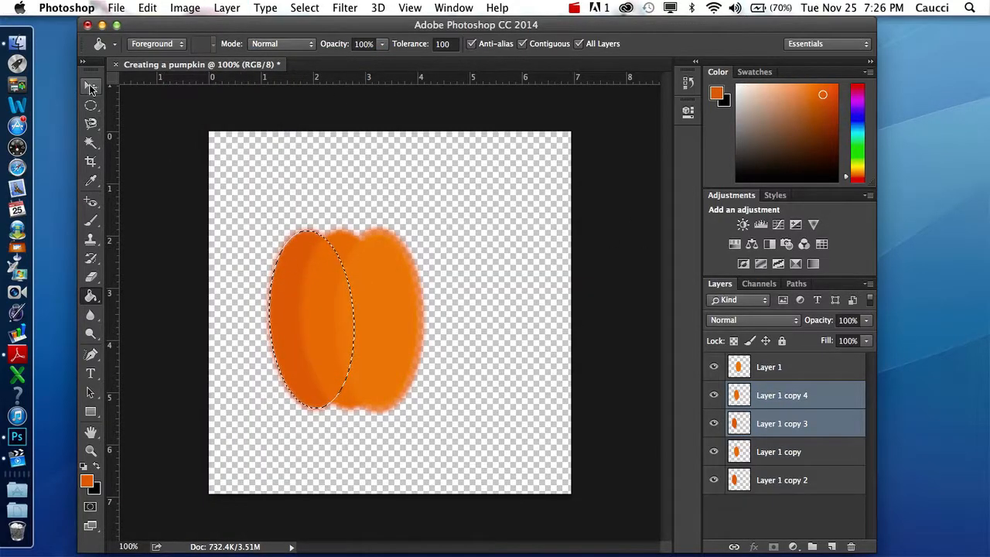
Step: Move the two duplicated ellipses to the right side of the central ellipse, and deselect the elliptical selection
{"action": "left_click", "coordinate": [90, 87]}
{"action": "left_click_drag", "start_coordinate": [314, 250], "coordinate": [432, 252]}
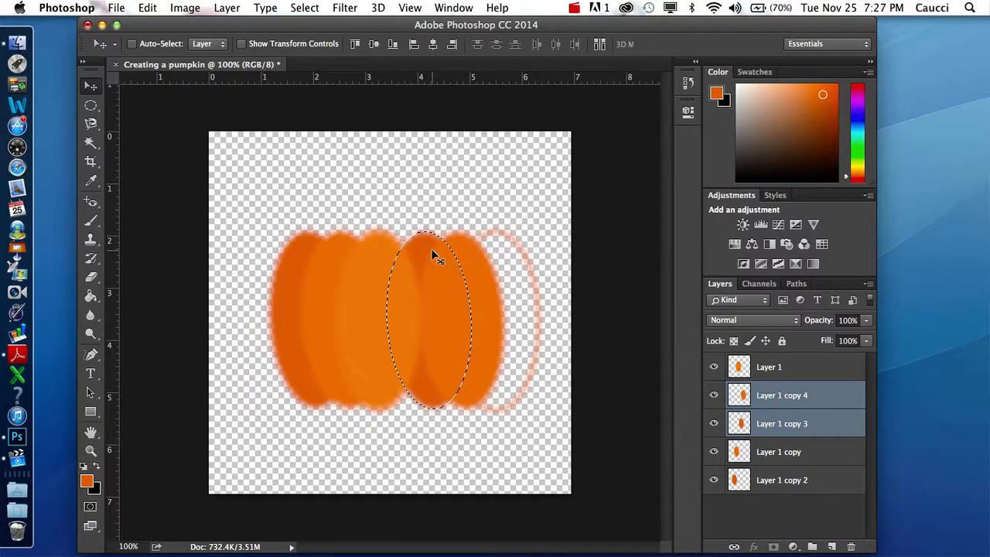
{"action": "key", "text": "Left"}
{"action": "key", "text": "Left"}
{"action": "key", "text": "Left"}
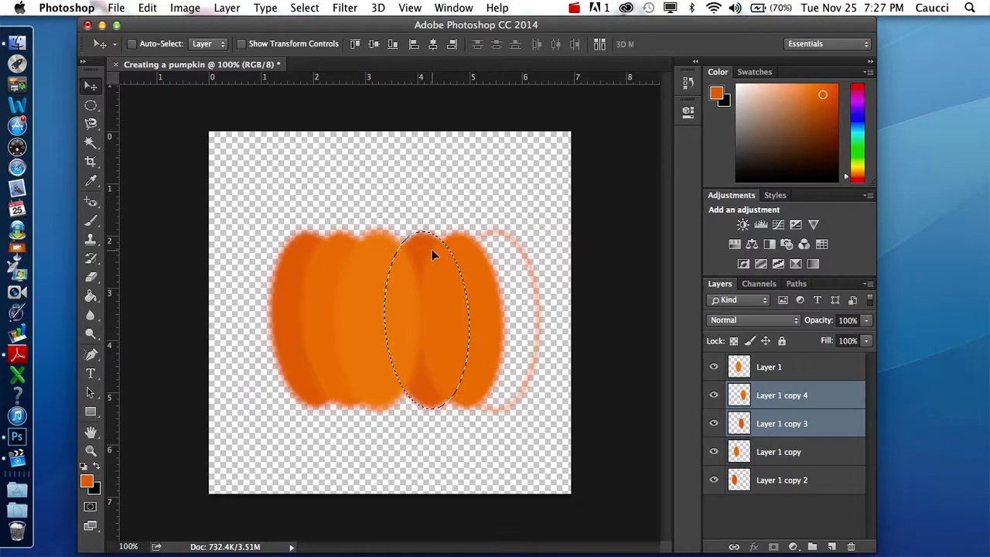
{"action": "key", "text": "Left"}
{"action": "key", "text": "Left"}
{"action": "key", "text": "Left"}
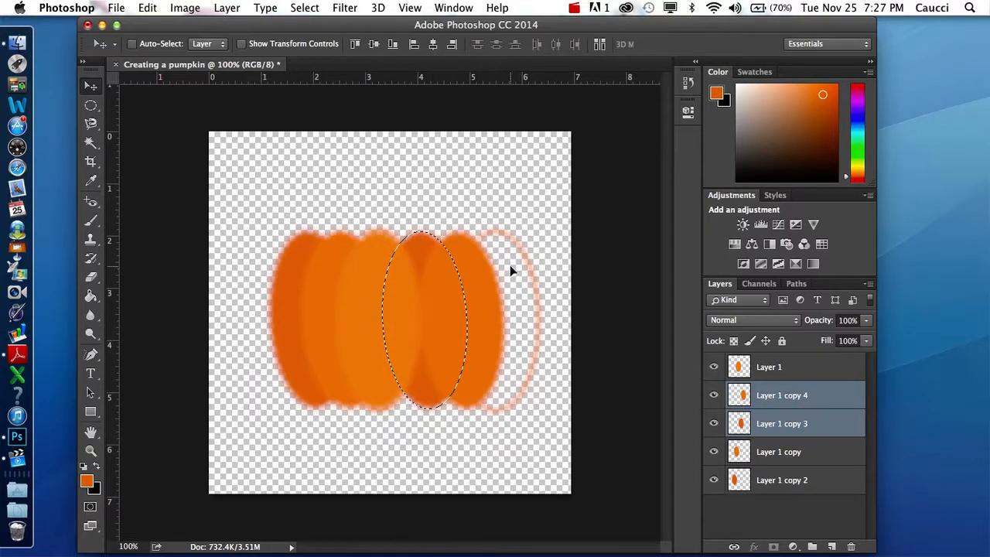
{"action": "key", "text": "super+d"}
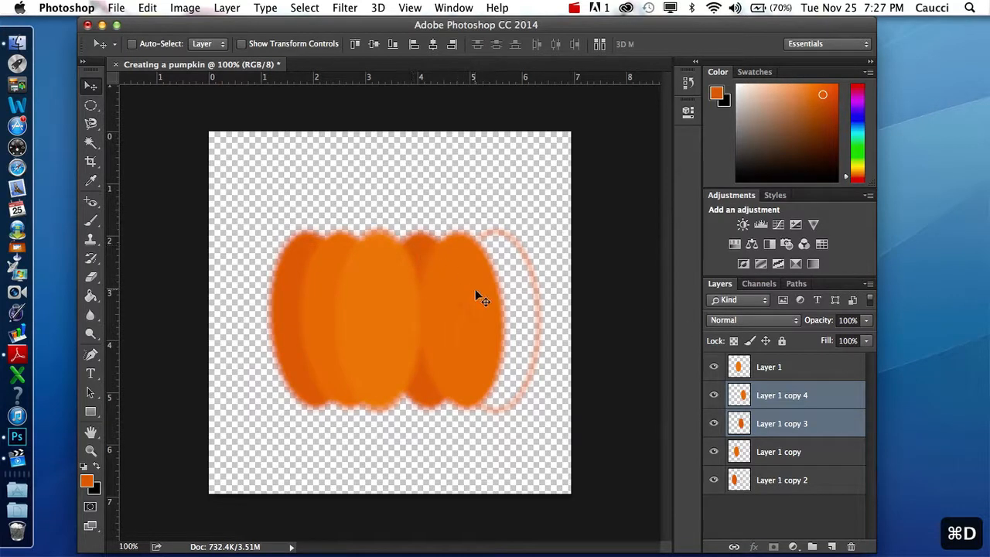
Step: Place Layer 1 copy 4 below Layer 1 copy 3, and shift its ellipse left to overlap the central one
{"action": "left_click", "coordinate": [778, 398]}
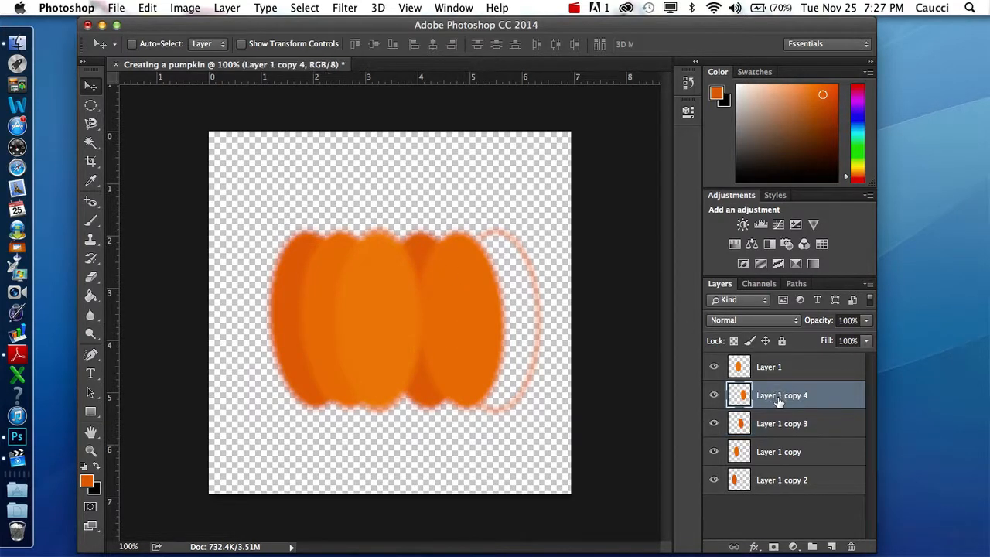
{"action": "left_click_drag", "start_coordinate": [777, 399], "coordinate": [778, 437]}
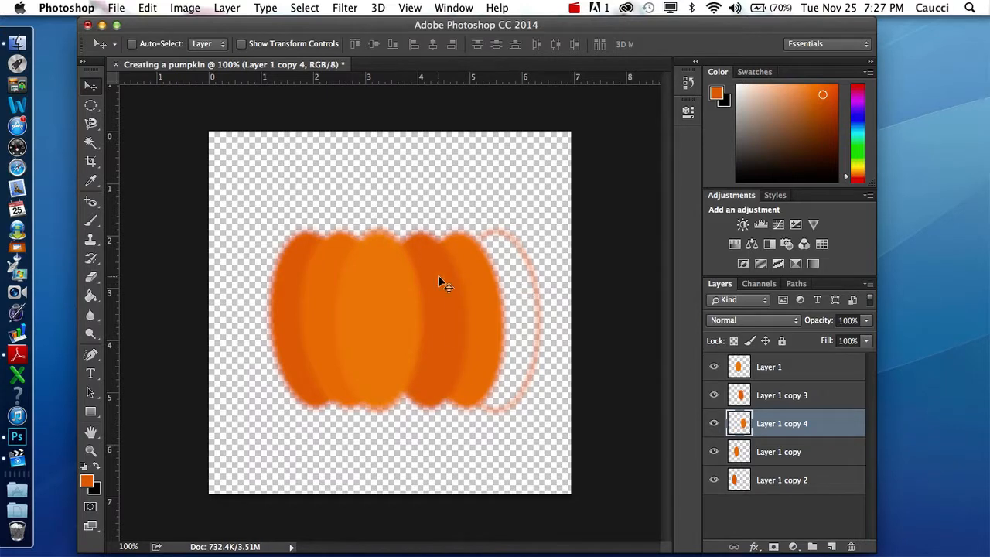
{"action": "left_click_drag", "start_coordinate": [451, 278], "coordinate": [407, 281]}
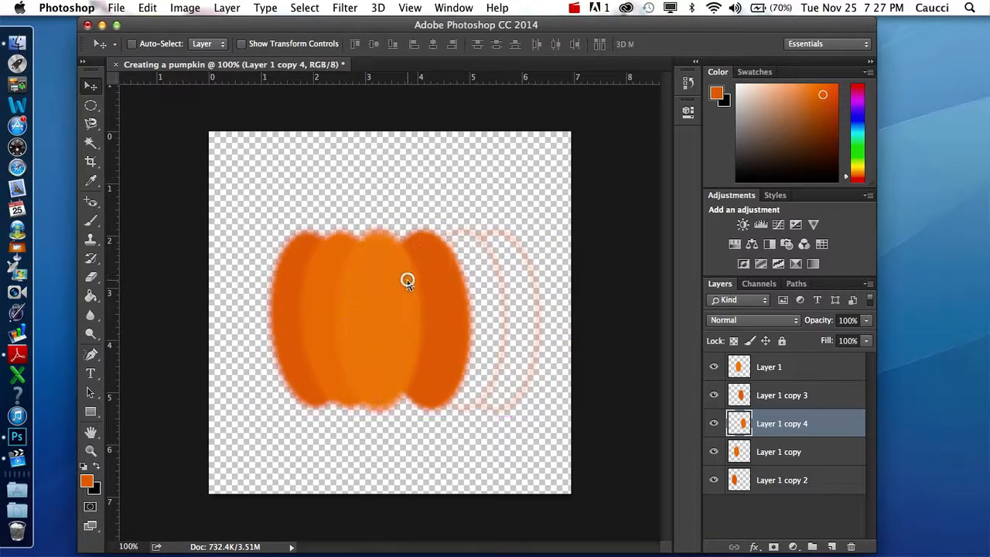
Step: Move the Layer 1 copy 3 ellipse right to form the pumpkin's outer right segment, and send its layer to the back
{"action": "left_click", "coordinate": [777, 396]}
{"action": "left_click_drag", "start_coordinate": [448, 271], "coordinate": [485, 276]}
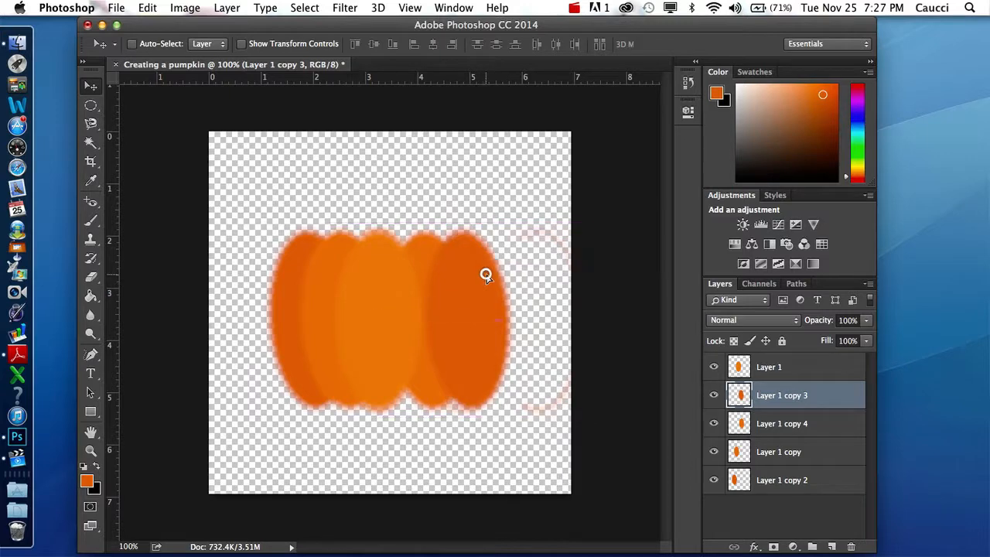
{"action": "left_click", "coordinate": [240, 10]}
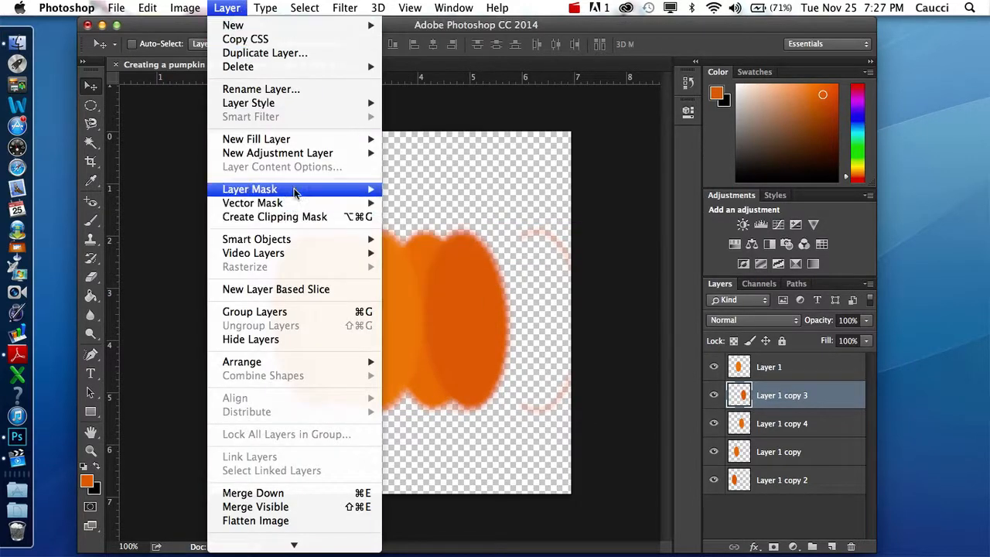
{"action": "mouse_move", "coordinate": [294, 192]}
{"action": "mouse_move", "coordinate": [313, 364]}
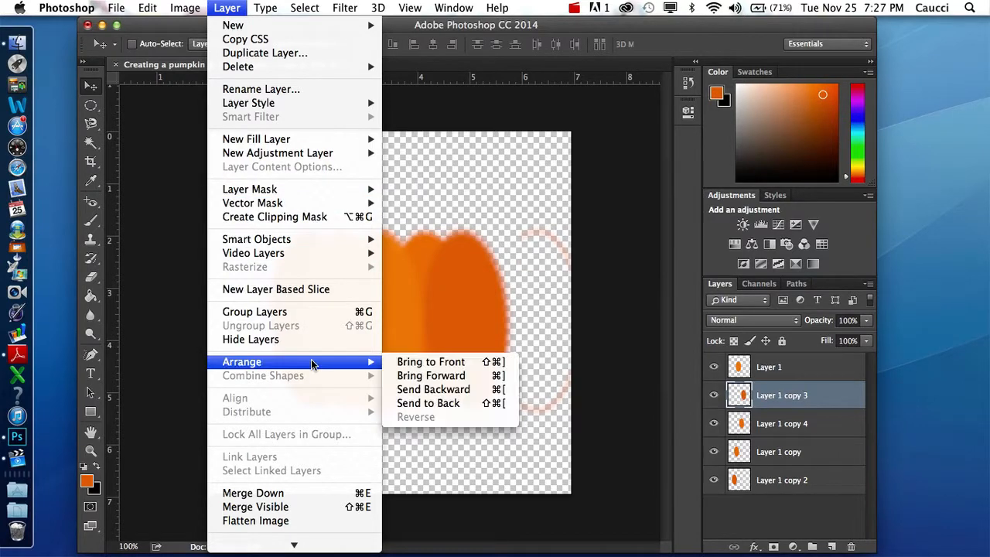
{"action": "left_click", "coordinate": [453, 401]}
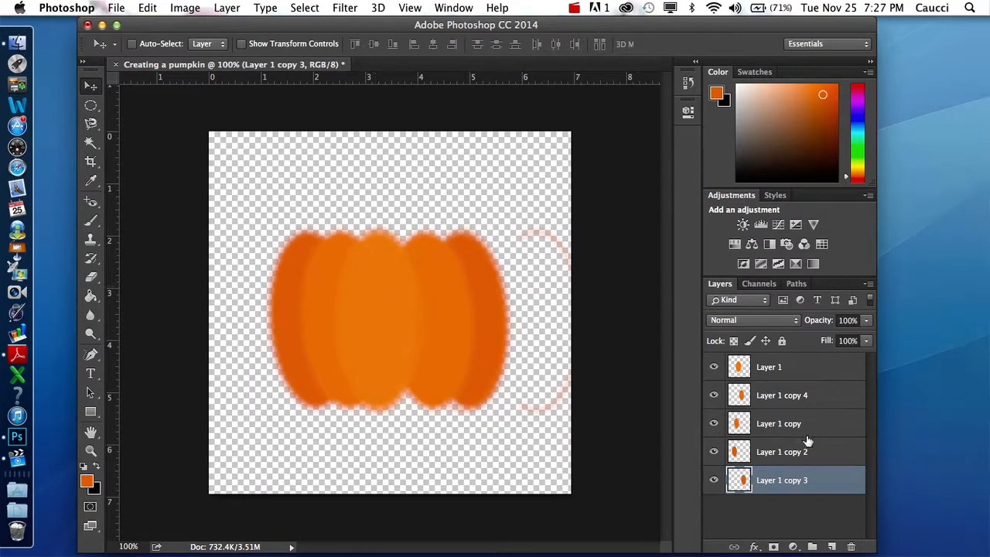
Step: Nudge the Layer 1 copy 4 ellipse left so it overlaps more of the central ellipse
{"action": "left_click", "coordinate": [808, 457]}
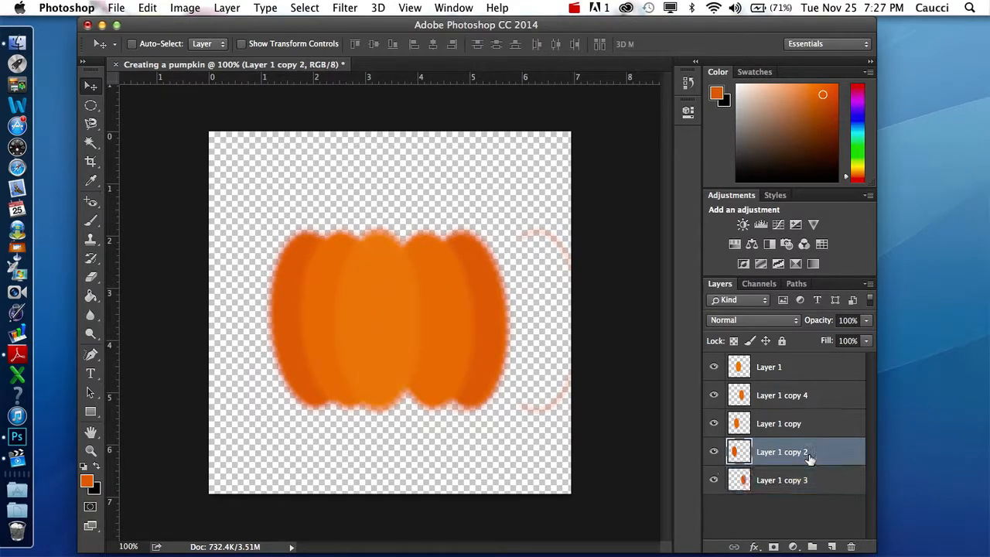
{"action": "left_click", "coordinate": [777, 398]}
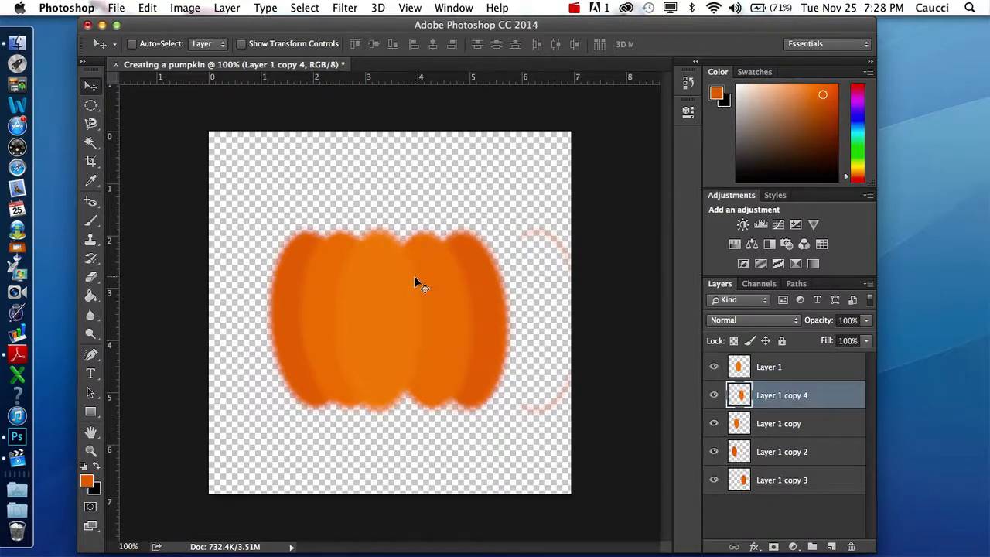
{"action": "key", "text": "Left"}
{"action": "key", "text": "Left"}
{"action": "key", "text": "Left"}
{"action": "key", "text": "Left"}
{"action": "key", "text": "Left"}
{"action": "key", "text": "Left"}
{"action": "key", "text": "Left"}
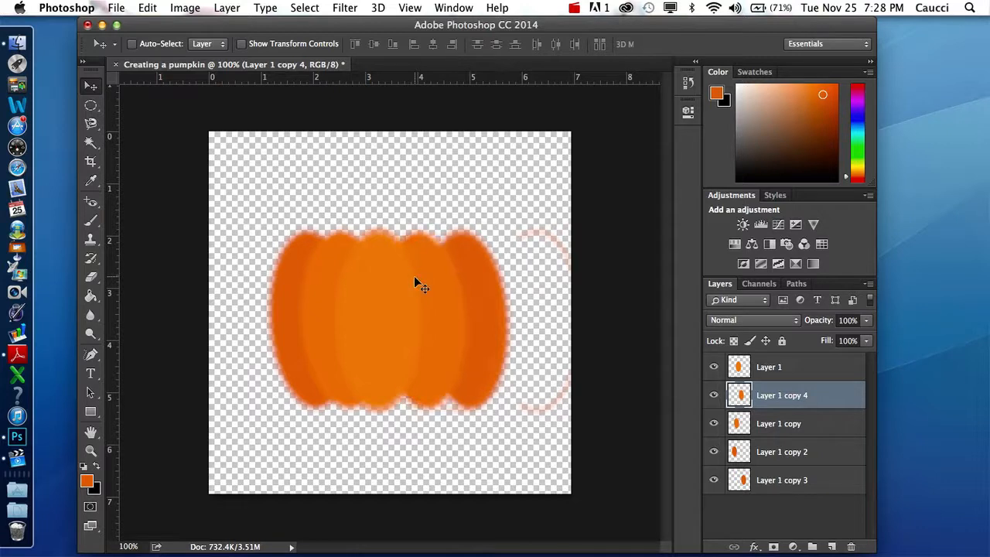
{"action": "key", "text": "Left"}
{"action": "key", "text": "Left"}
{"action": "key", "text": "Left"}
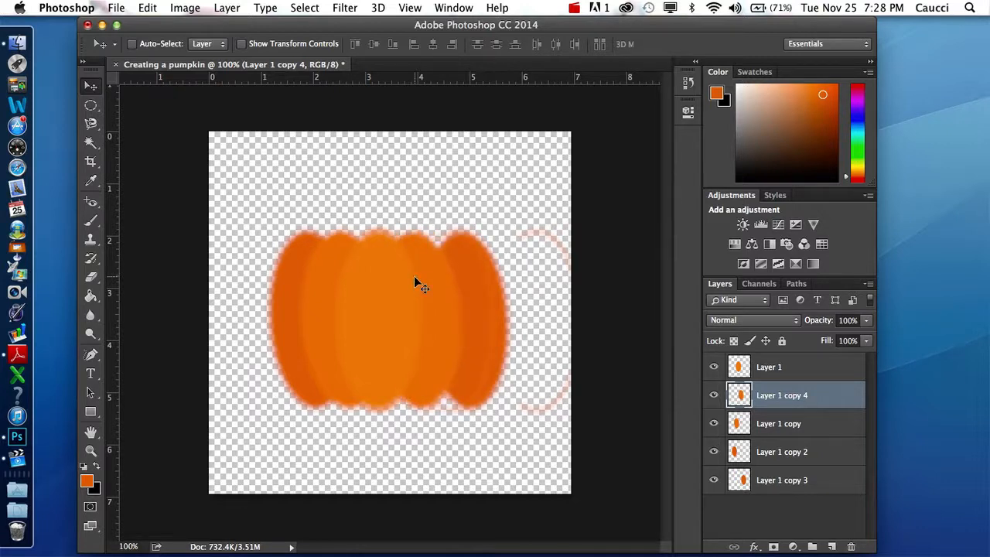
{"action": "key", "text": "Left"}
{"action": "key", "text": "Left"}
{"action": "key", "text": "Left"}
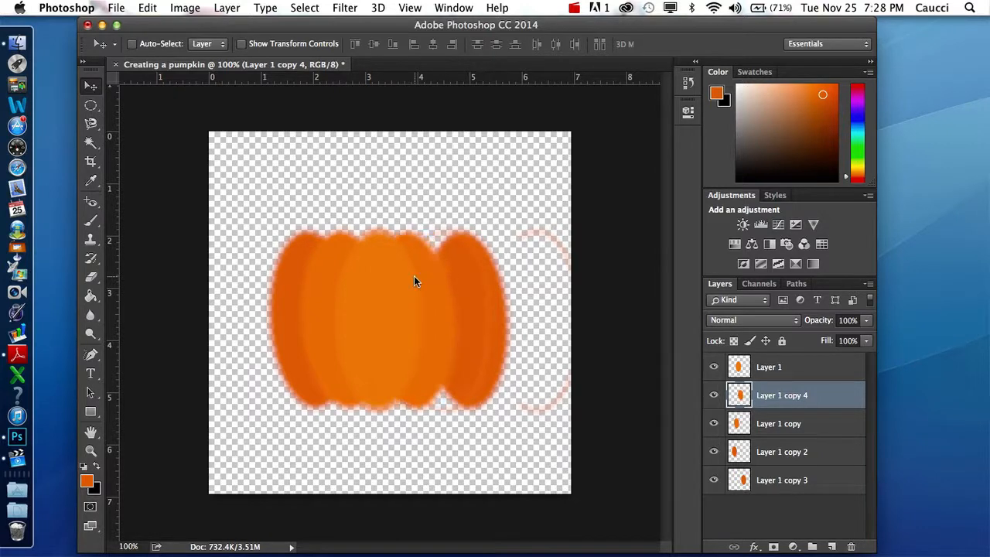
Step: Move the Layer 1 copy 3 ellipse left so it tucks closer behind the neighbouring right-hand segment
{"action": "left_click", "coordinate": [798, 484]}
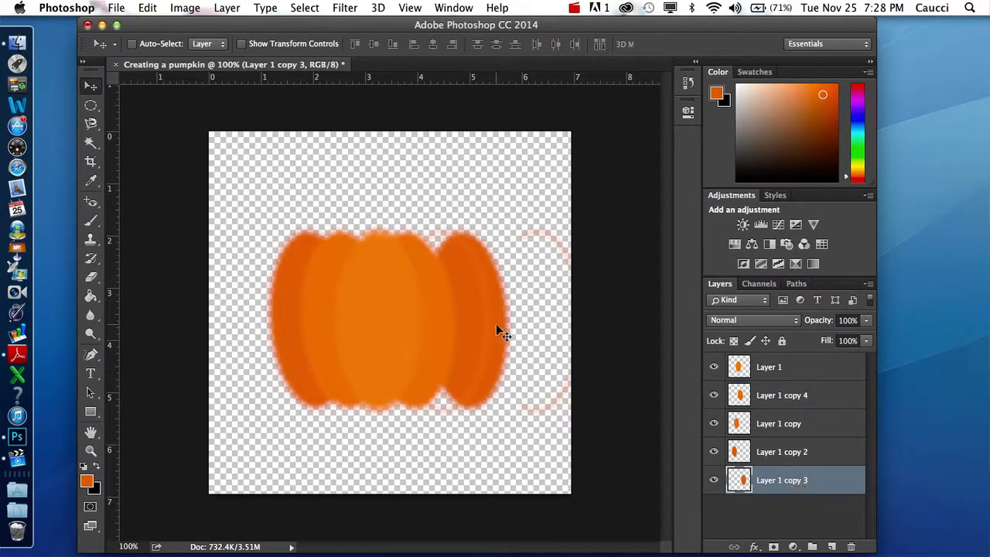
{"action": "left_click_drag", "start_coordinate": [498, 331], "coordinate": [455, 319]}
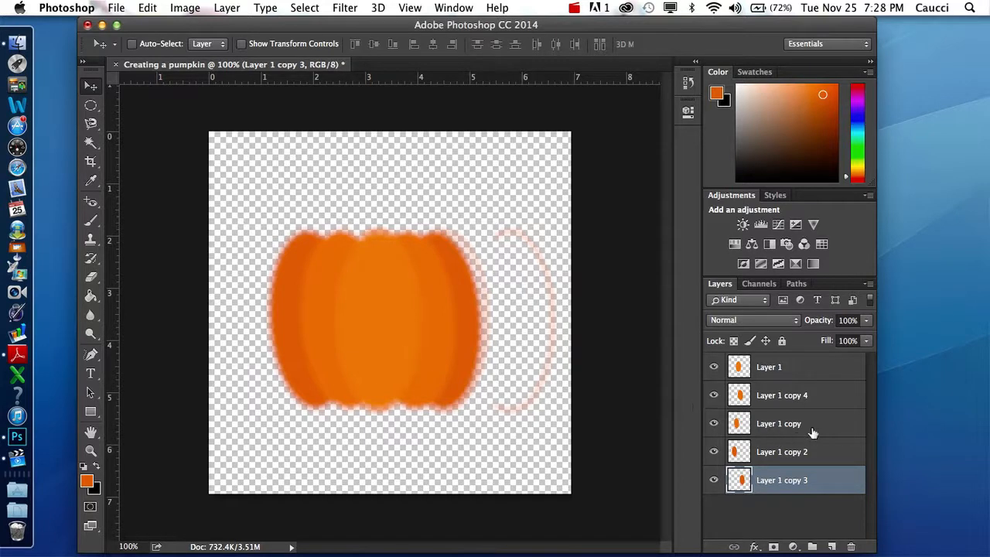
Step: Merge the four side-segment layers, Layer 1 copy 4 through Layer 1 copy 3, and duplicate the merged layer as Layer 1 copy 5
{"action": "left_click", "coordinate": [785, 395]}
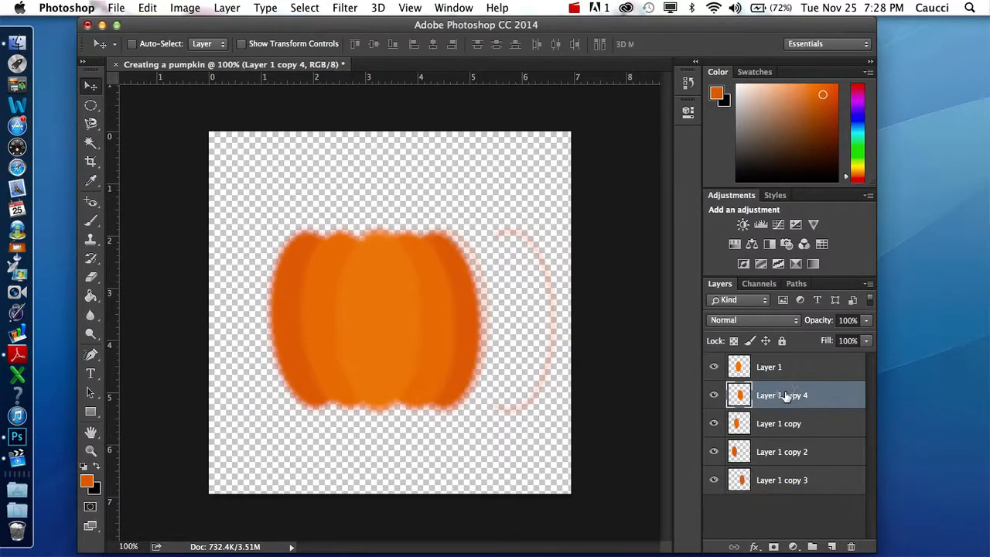
{"action": "left_click", "coordinate": [808, 481], "text": "shift"}
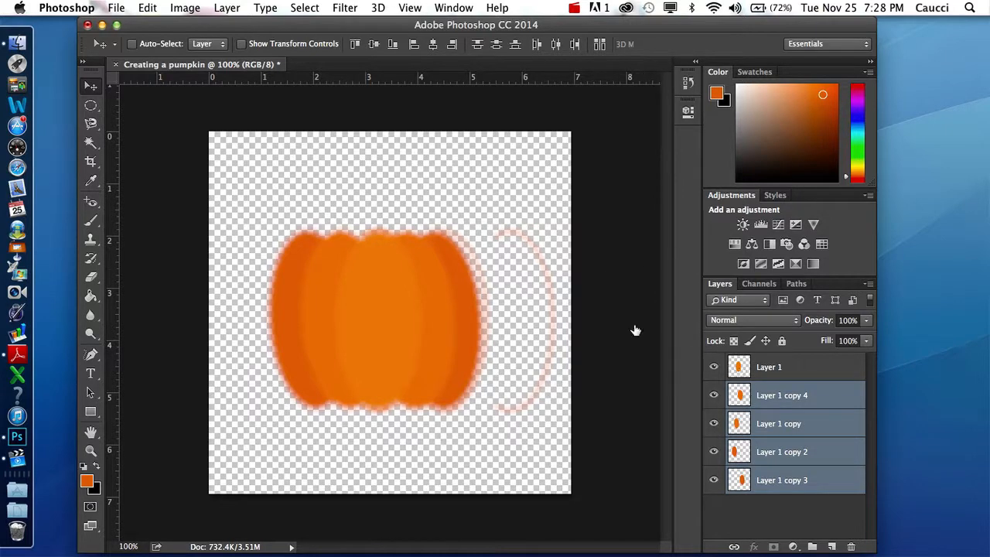
{"action": "left_click", "coordinate": [227, 8]}
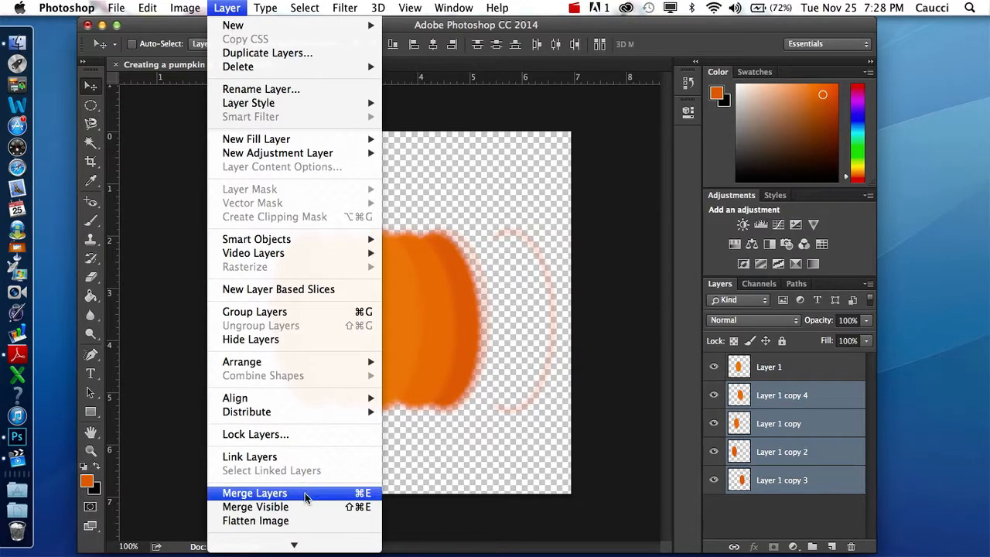
{"action": "left_click", "coordinate": [255, 493]}
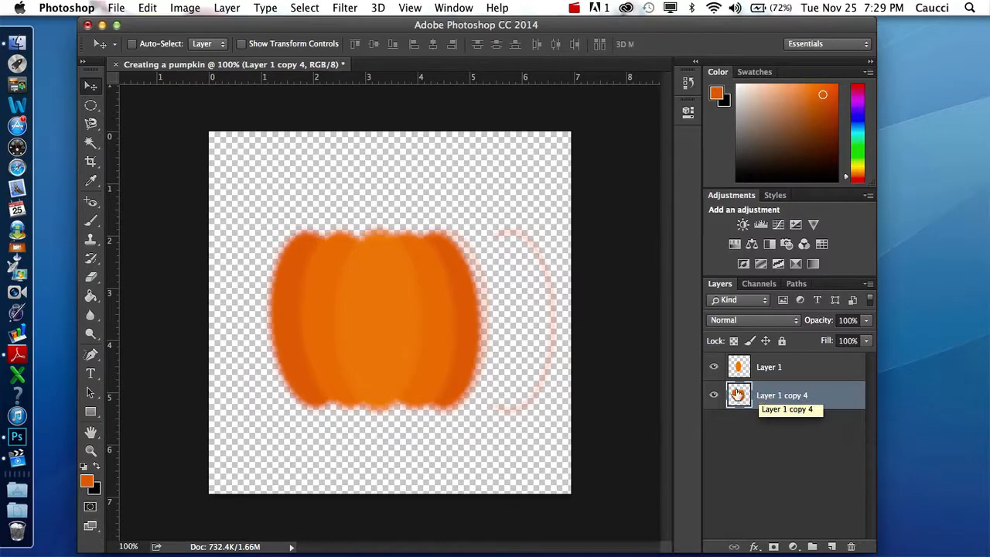
{"action": "left_click", "coordinate": [234, 10]}
{"action": "left_click", "coordinate": [267, 53]}
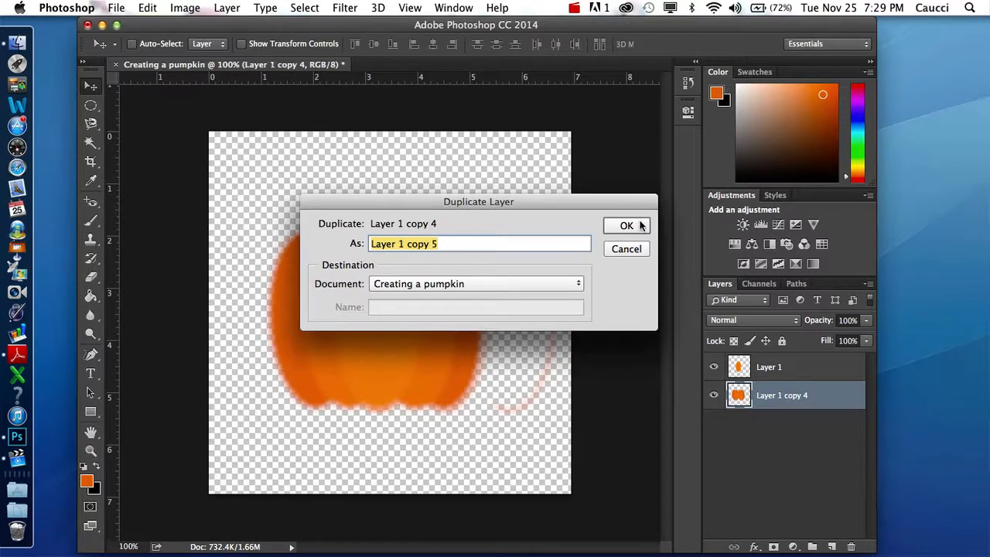
{"action": "left_click", "coordinate": [639, 224]}
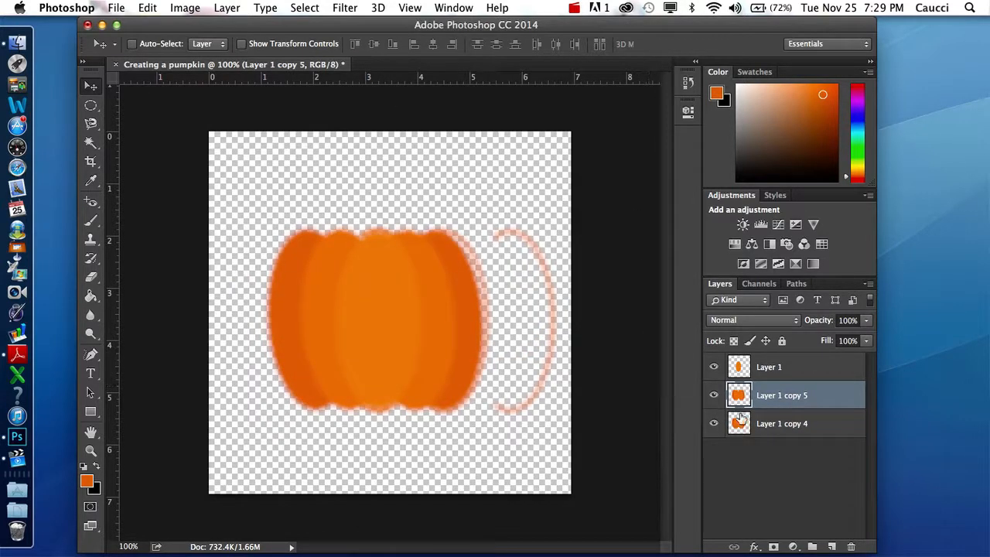
Step: Set the foreground color to a darker orange with R 216, G 104, B 29
{"action": "left_click", "coordinate": [86, 480]}
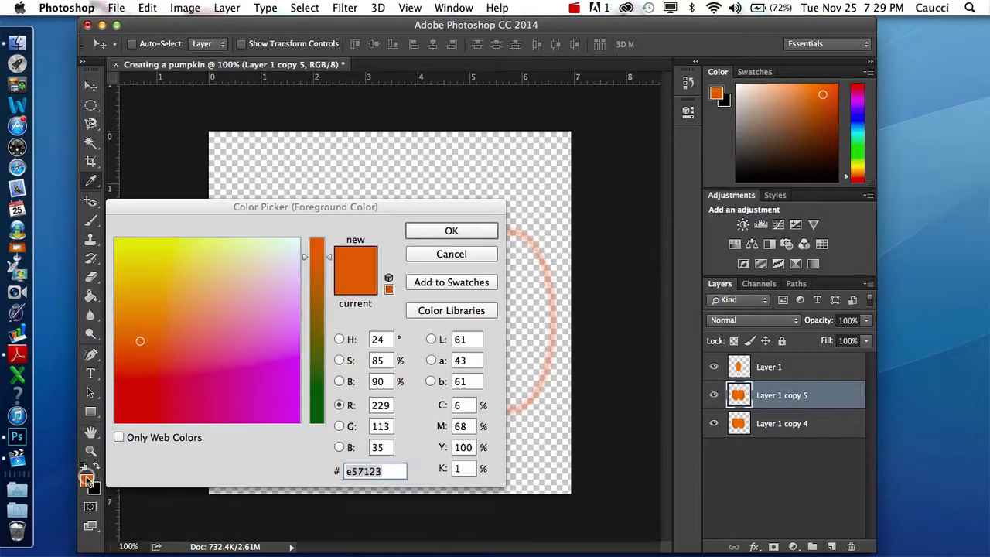
{"action": "double_click", "coordinate": [388, 404]}
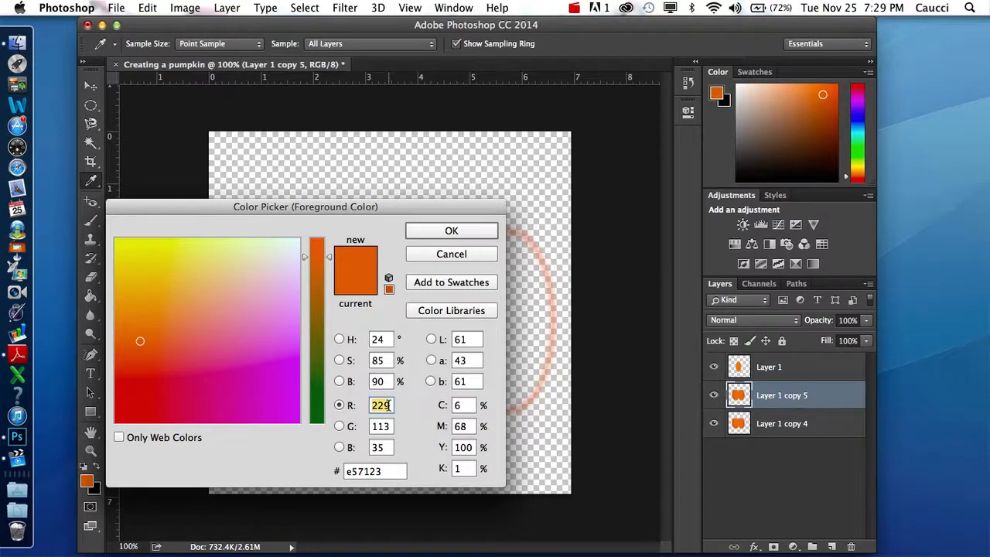
{"action": "type", "text": "216"}
{"action": "key", "text": "Tab"}
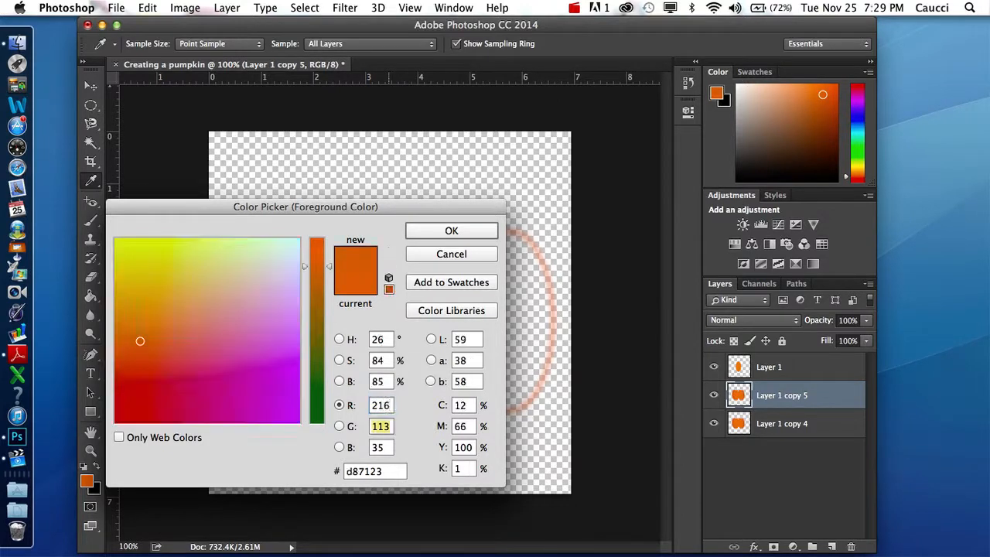
{"action": "type", "text": "104"}
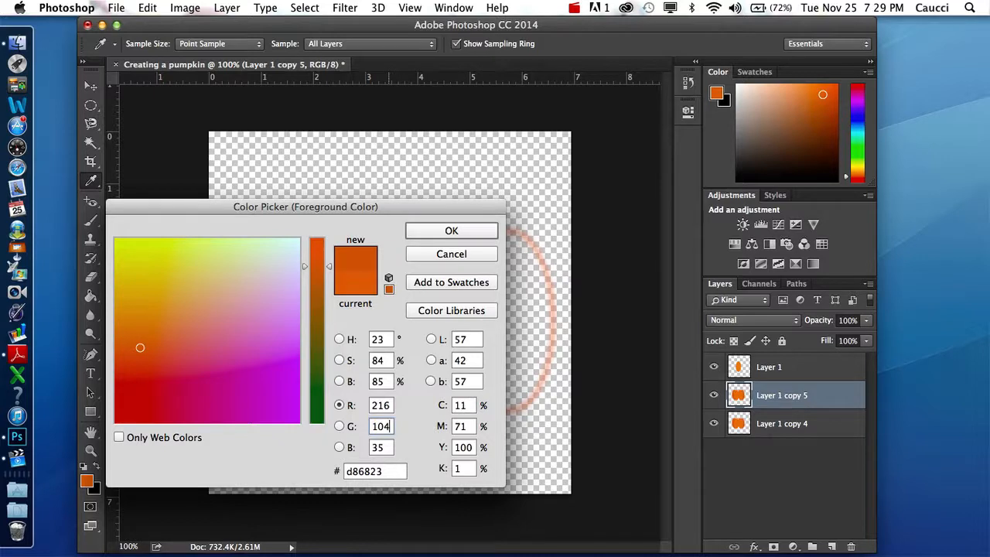
{"action": "key", "text": "Tab"}
{"action": "type", "text": "29"}
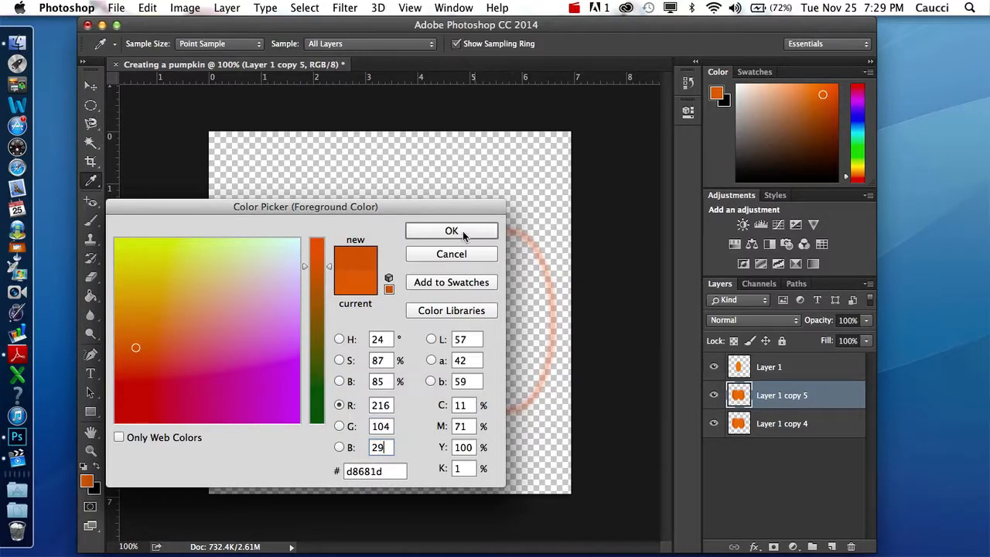
{"action": "left_click", "coordinate": [459, 232]}
{"action": "key", "text": "v"}
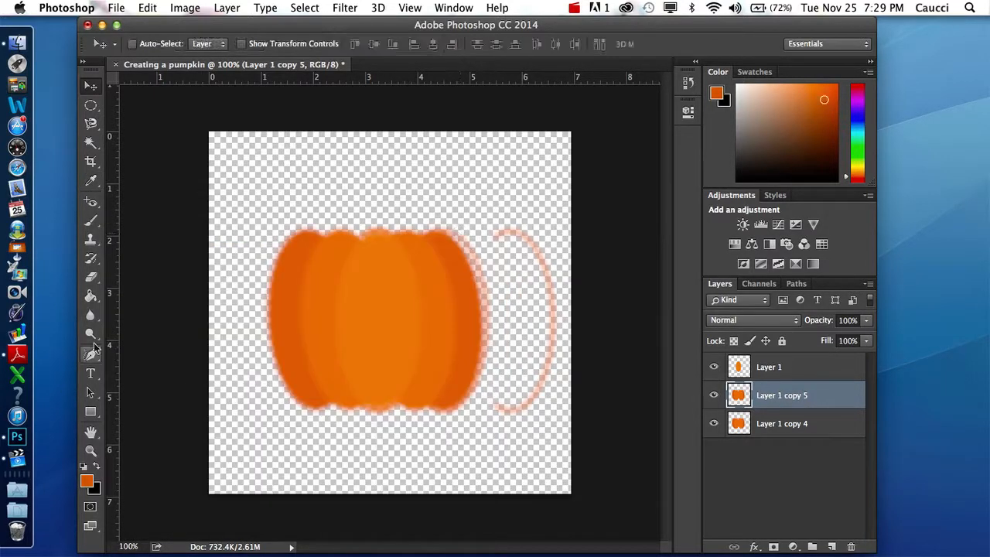
Step: Fill the Layer 1 copy 5 pumpkin shape with the darker orange using the Paint Bucket, and send the layer behind Layer 1 copy 4
{"action": "left_click", "coordinate": [91, 296]}
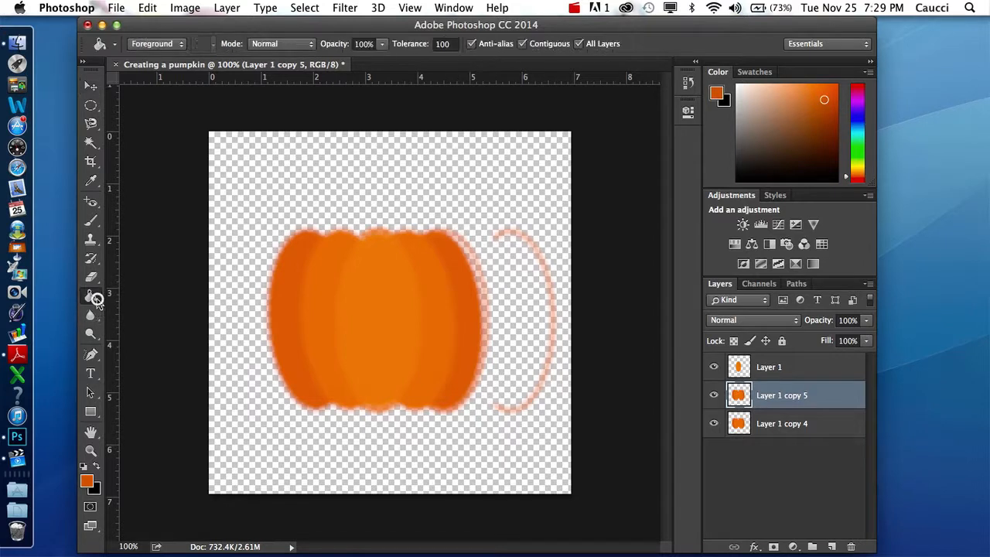
{"action": "left_click", "coordinate": [418, 279]}
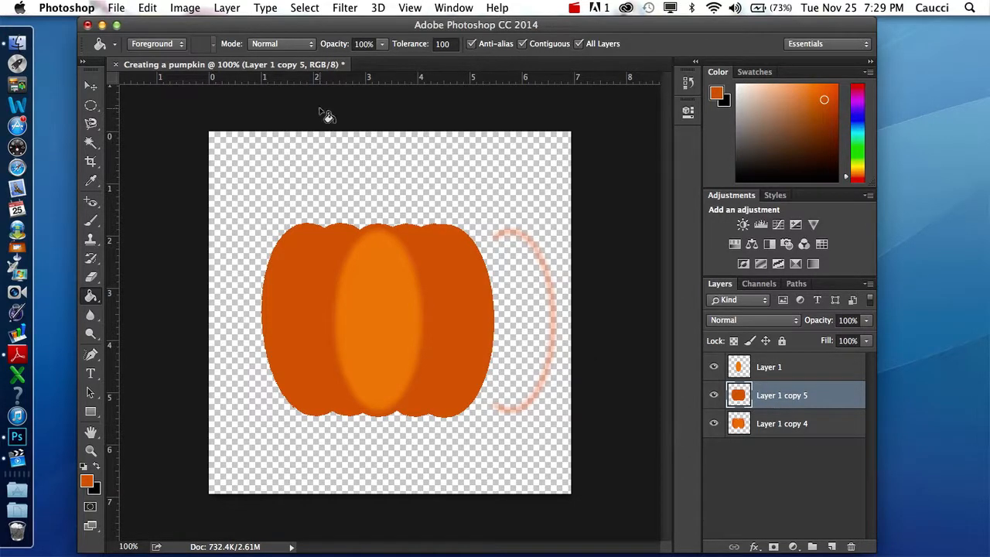
{"action": "left_click", "coordinate": [224, 9]}
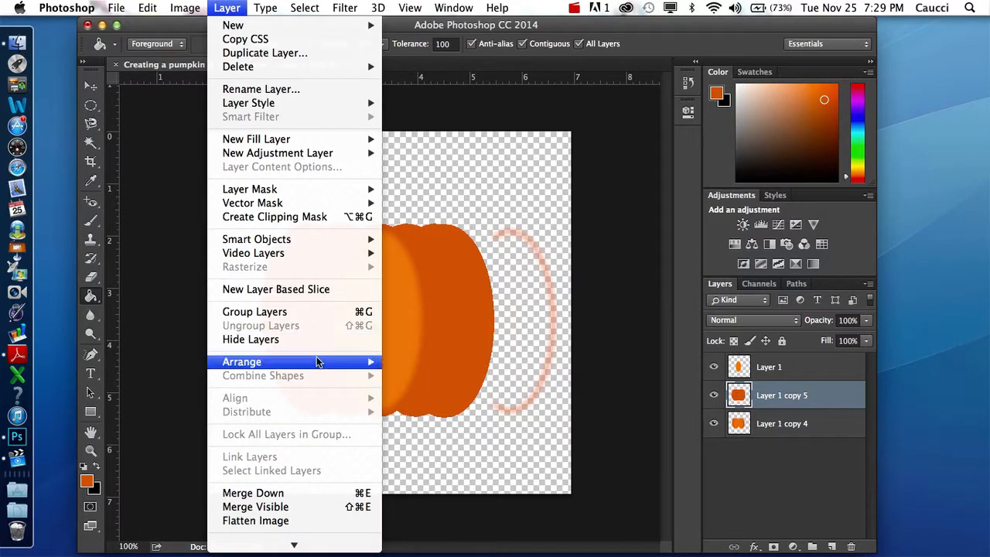
{"action": "mouse_move", "coordinate": [319, 361]}
{"action": "left_click", "coordinate": [473, 403]}
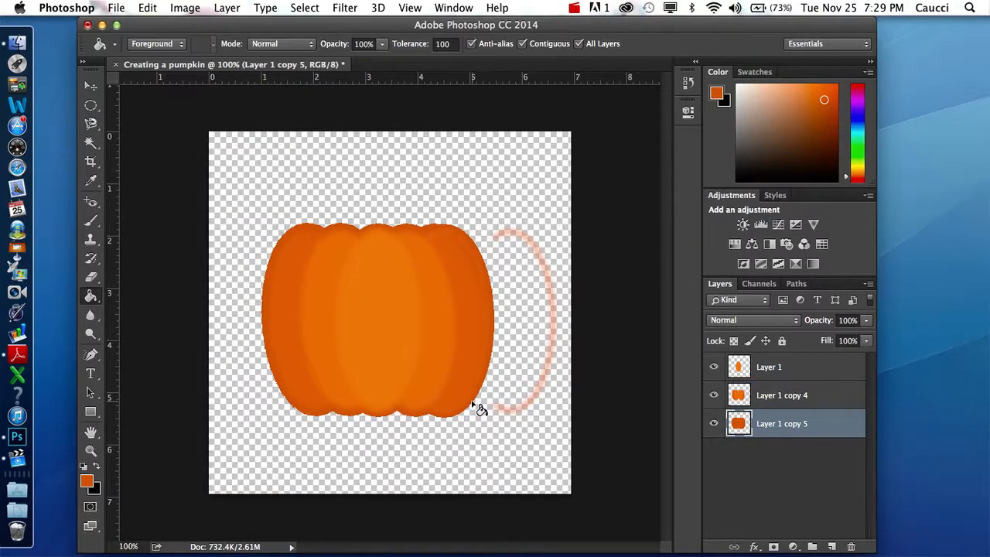
Step: Nudge the dark orange Layer 1 copy 5 shape upward and slightly right so it forms a rim above the pumpkin's segments
{"action": "left_click", "coordinate": [91, 86]}
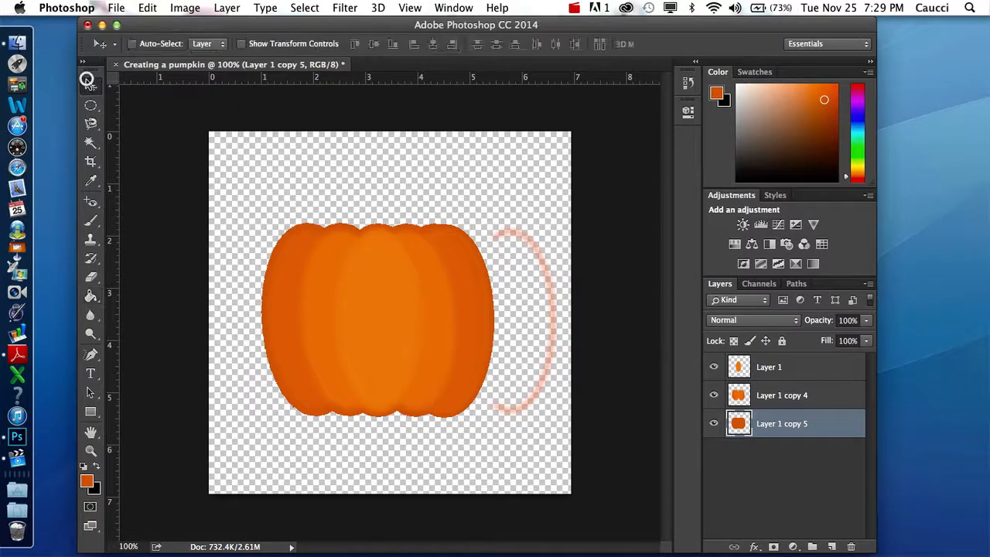
{"action": "key", "text": "Up"}
{"action": "key", "text": "Up"}
{"action": "key", "text": "Up"}
{"action": "key", "text": "Up"}
{"action": "key", "text": "Up"}
{"action": "key", "text": "Up"}
{"action": "key", "text": "Up"}
{"action": "key", "text": "Up"}
{"action": "key", "text": "Up"}
{"action": "key", "text": "Up"}
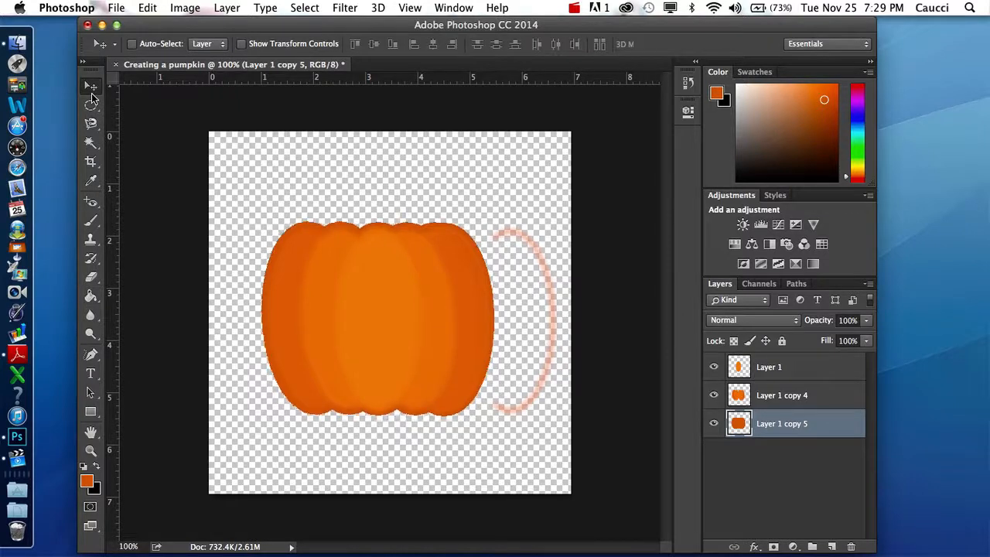
{"action": "key", "text": "Up"}
{"action": "key", "text": "Up"}
{"action": "key", "text": "Up"}
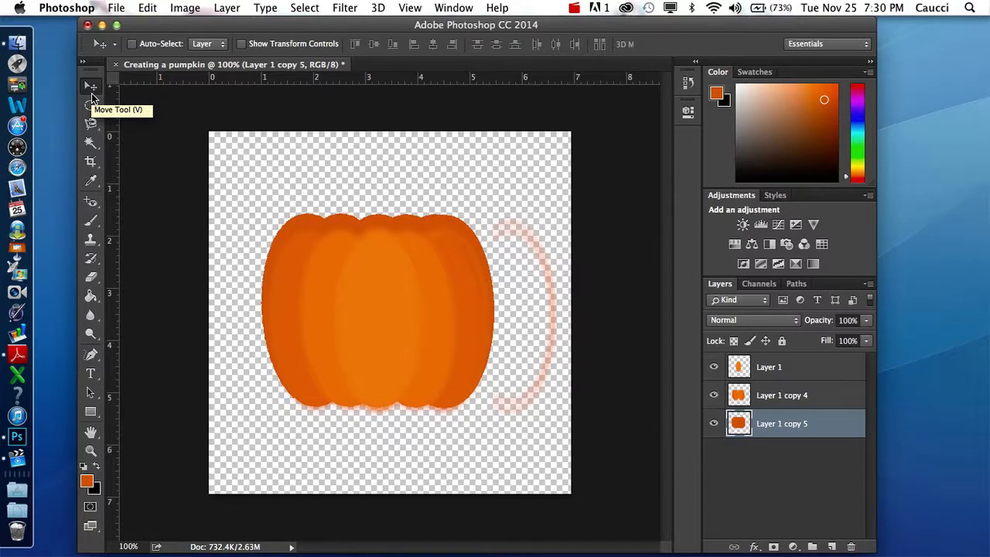
{"action": "key", "text": "Up"}
{"action": "key", "text": "Right"}
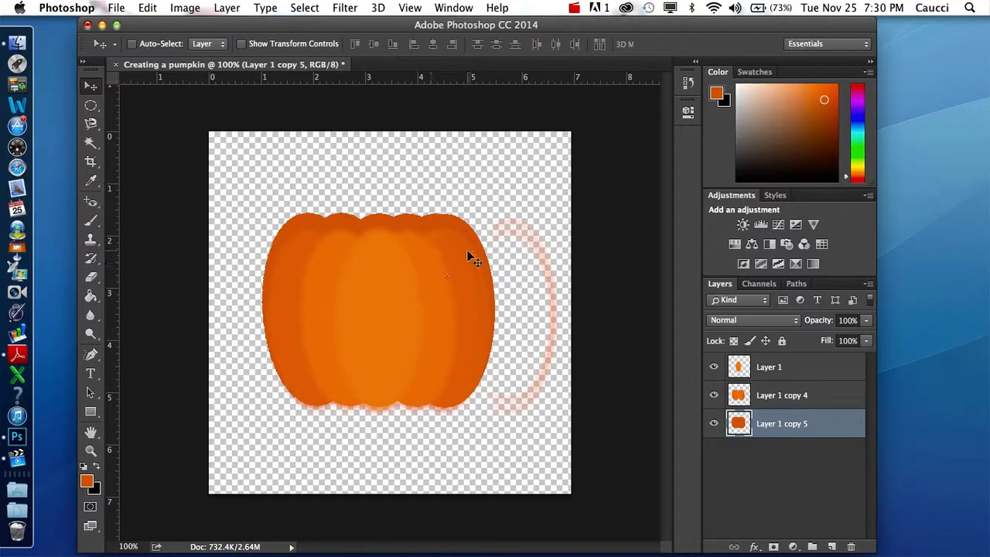
{"action": "key", "text": "Up"}
{"action": "key", "text": "Up"}
{"action": "key", "text": "Up"}
{"action": "key", "text": "Up"}
{"action": "key", "text": "Up"}
{"action": "key", "text": "Up"}
{"action": "key", "text": "Up"}
{"action": "key", "text": "Up"}
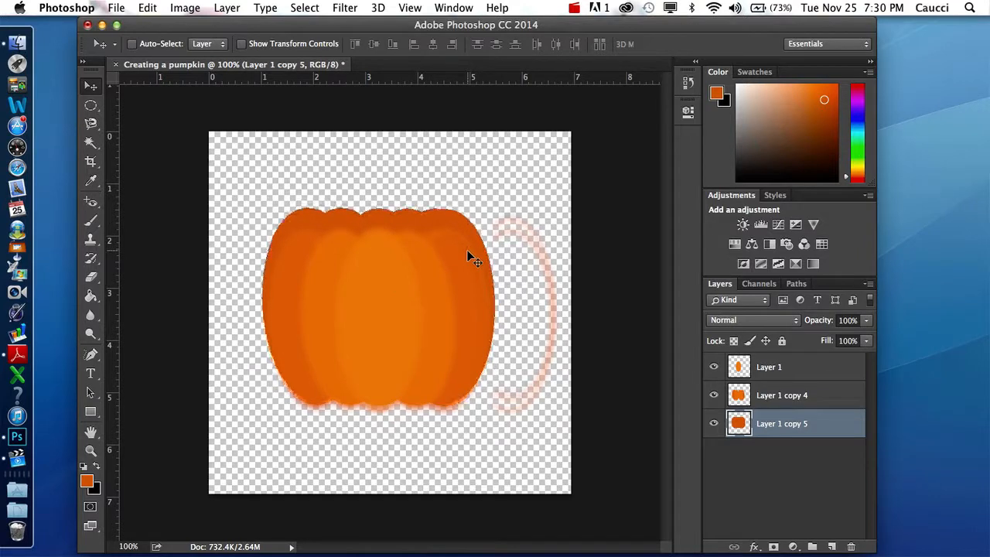
{"action": "key", "text": "Down"}
Step: Set up the Freeform Pen tool in Shape mode with a green foreground color of R 171, G 187, B 64
{"action": "left_click", "coordinate": [92, 354]}
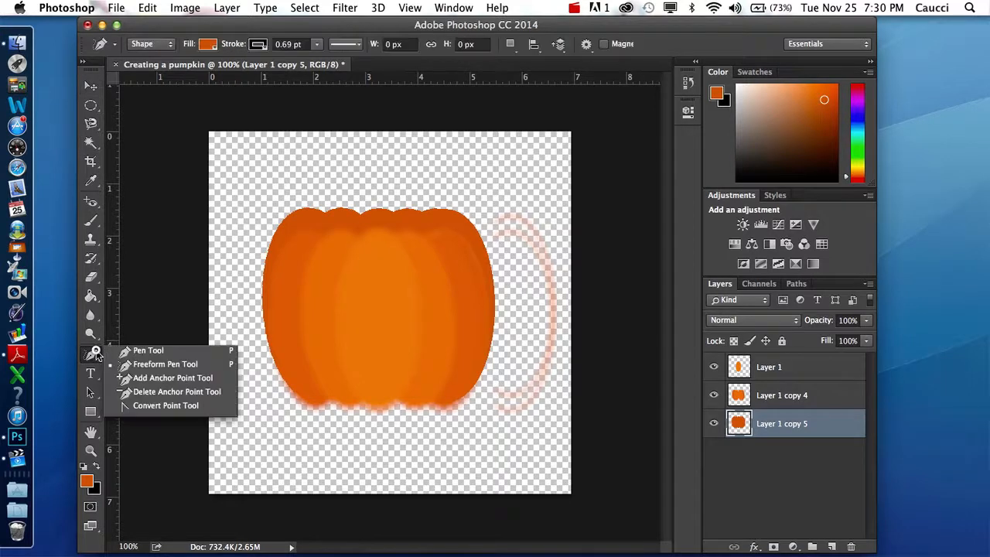
{"action": "left_click", "coordinate": [151, 365]}
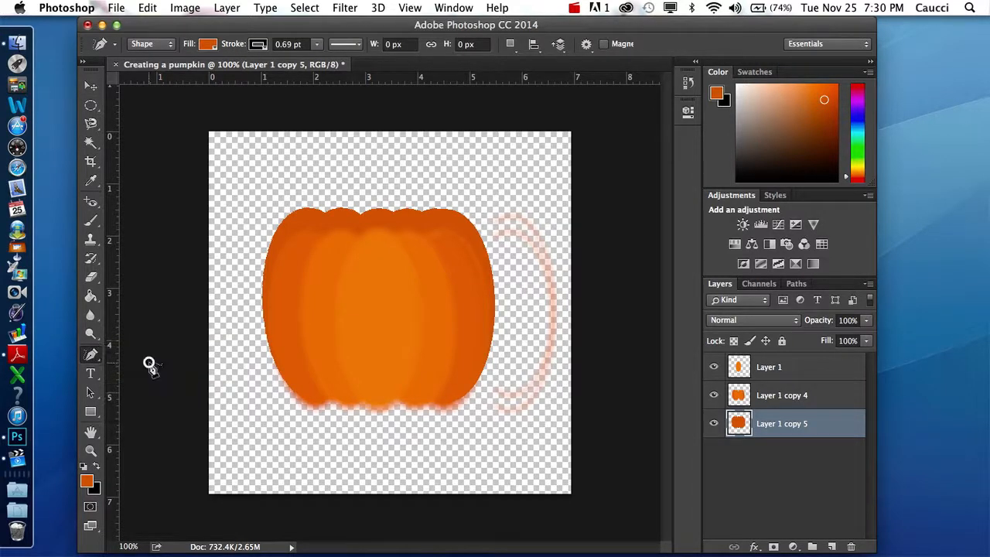
{"action": "left_click", "coordinate": [88, 483]}
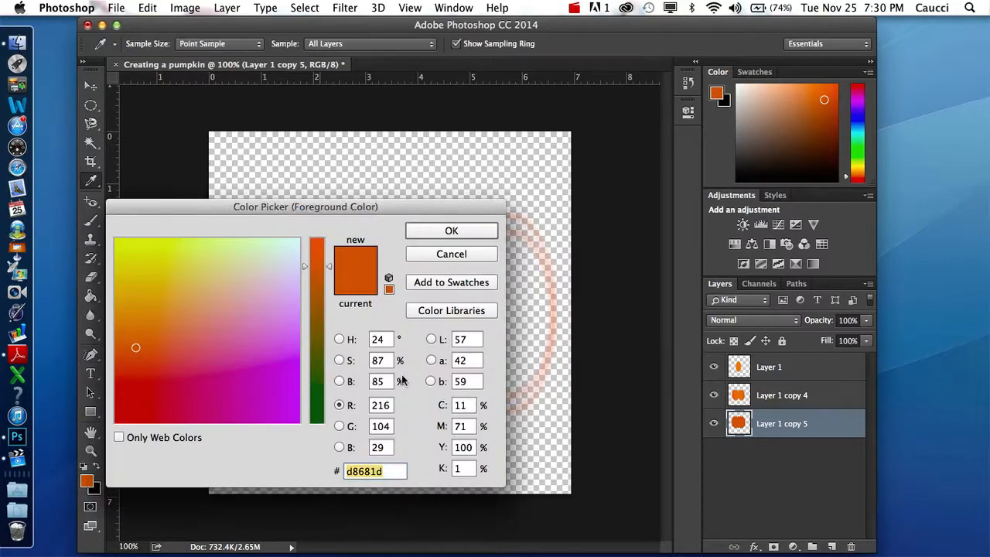
{"action": "left_click", "coordinate": [387, 403]}
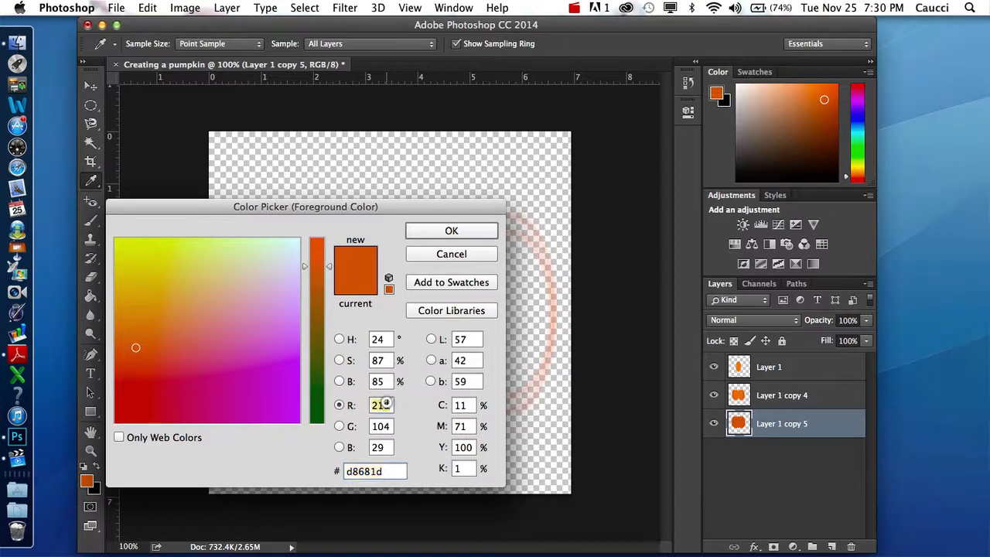
{"action": "type", "text": "171"}
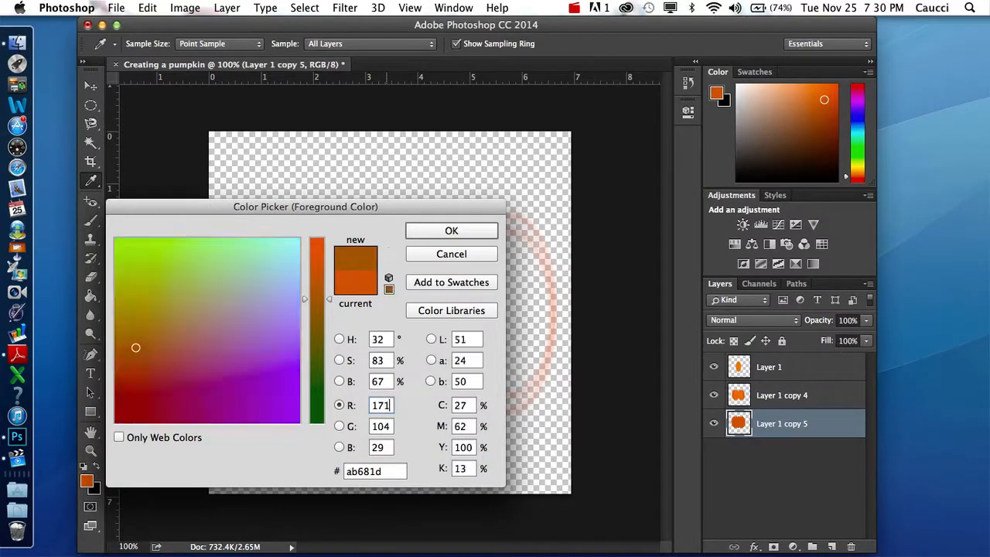
{"action": "key", "text": "Tab"}
{"action": "type", "text": "187"}
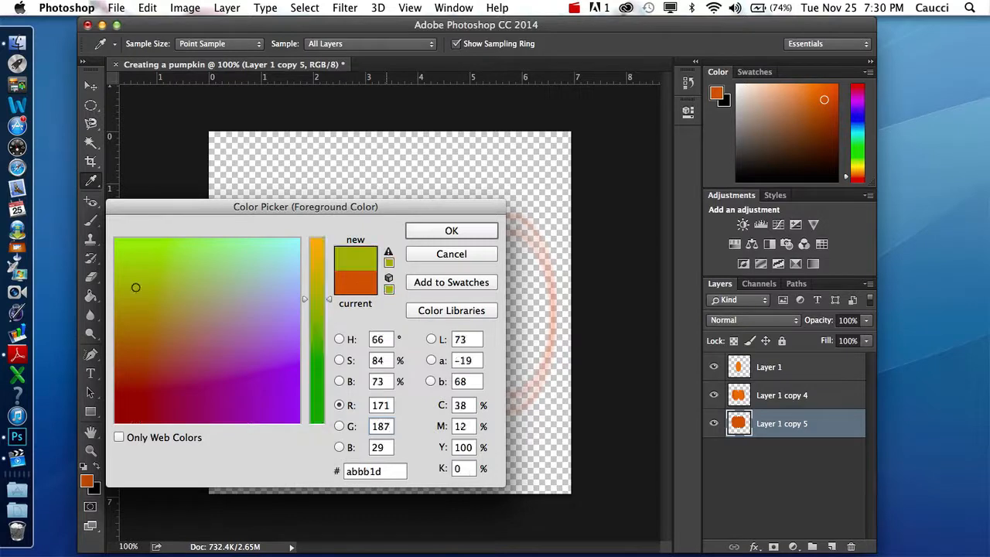
{"action": "key", "text": "Tab"}
{"action": "type", "text": "64"}
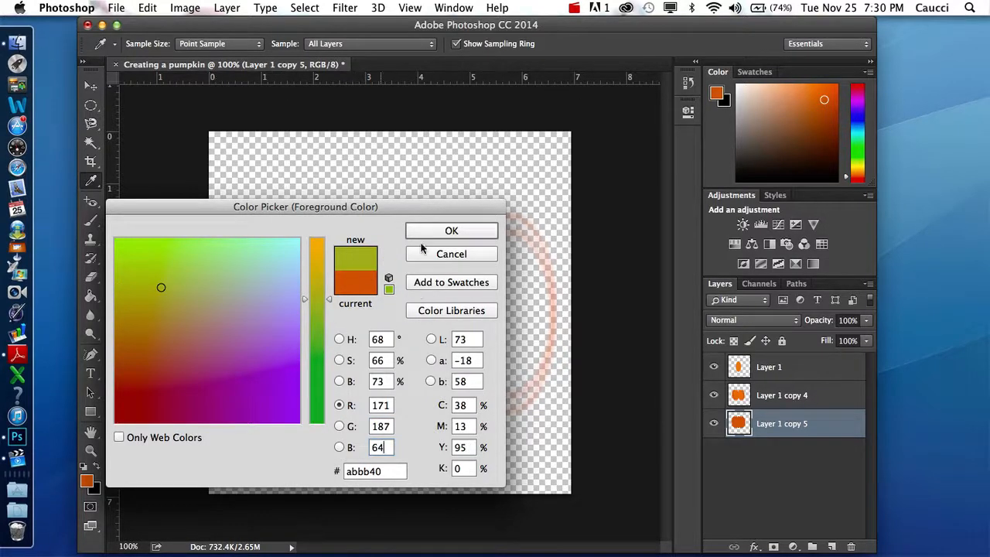
{"action": "left_click", "coordinate": [452, 231]}
{"action": "key", "text": "p"}
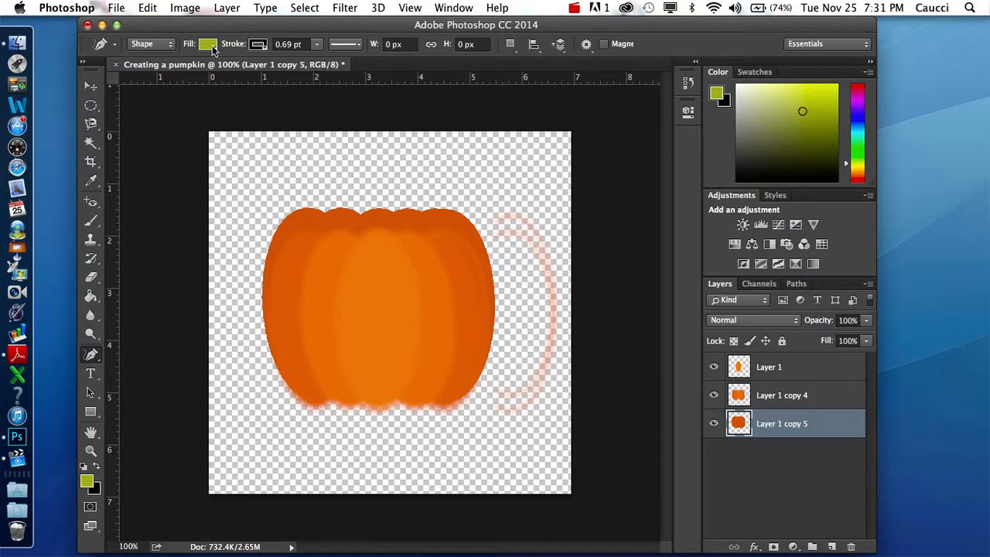
{"action": "left_click", "coordinate": [165, 45]}
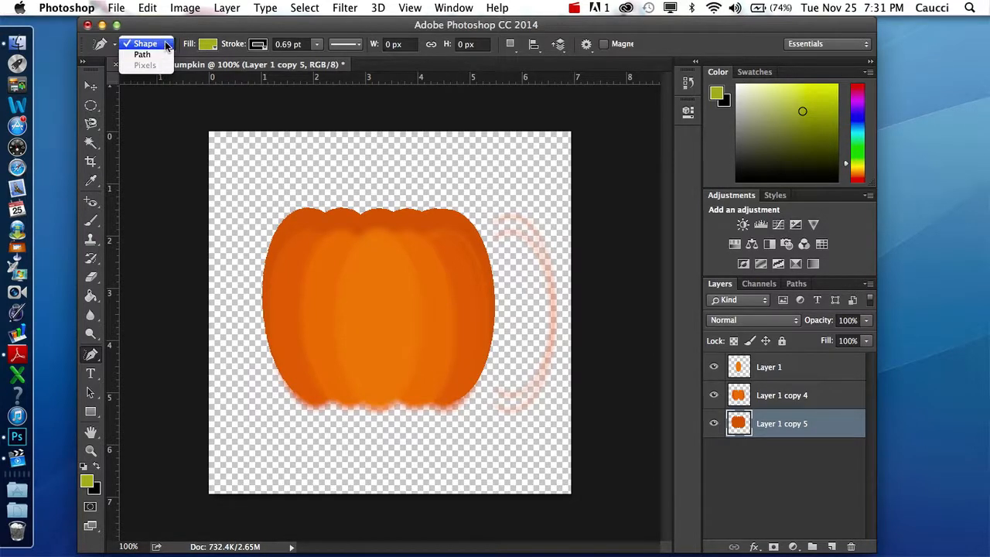
{"action": "left_click", "coordinate": [163, 44]}
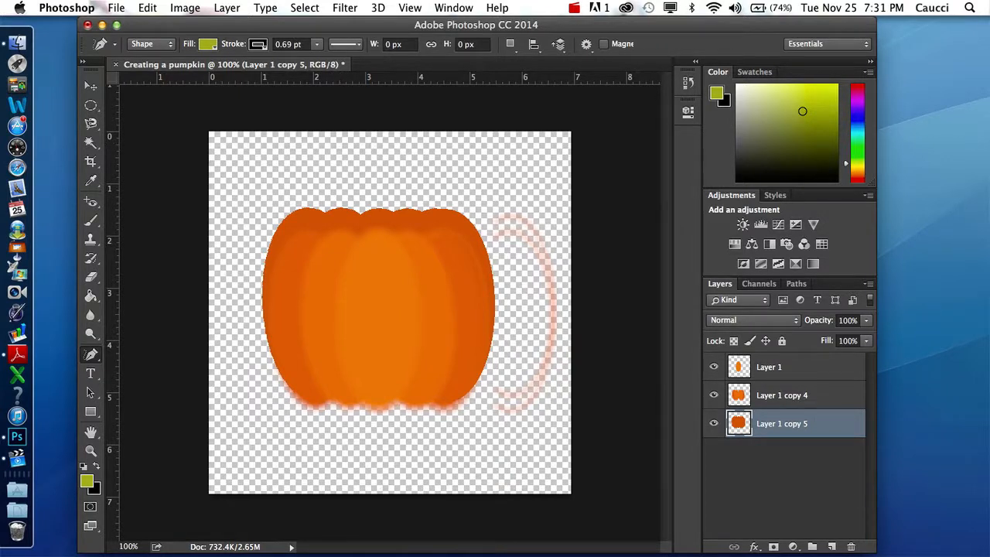
{"action": "left_click", "coordinate": [832, 548]}
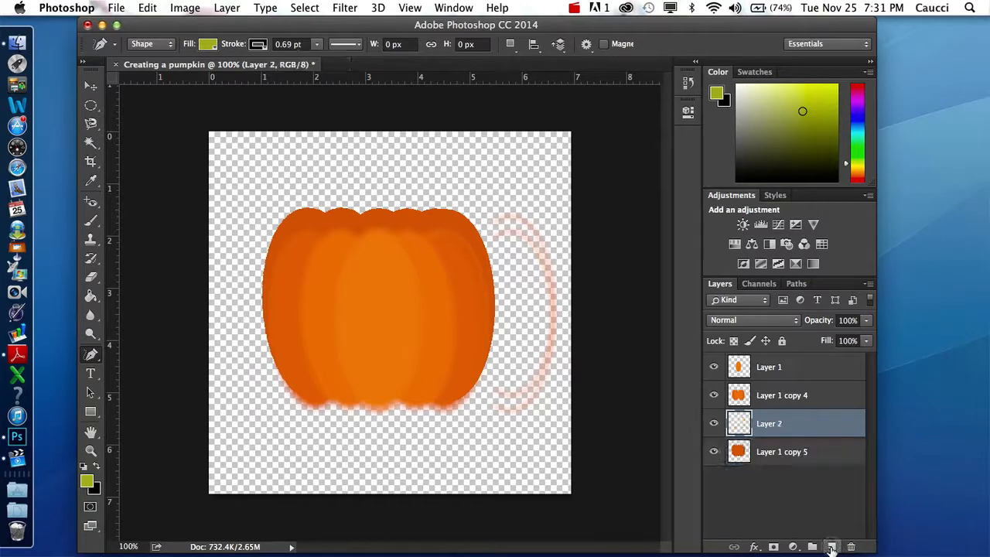
{"action": "left_click", "coordinate": [226, 10]}
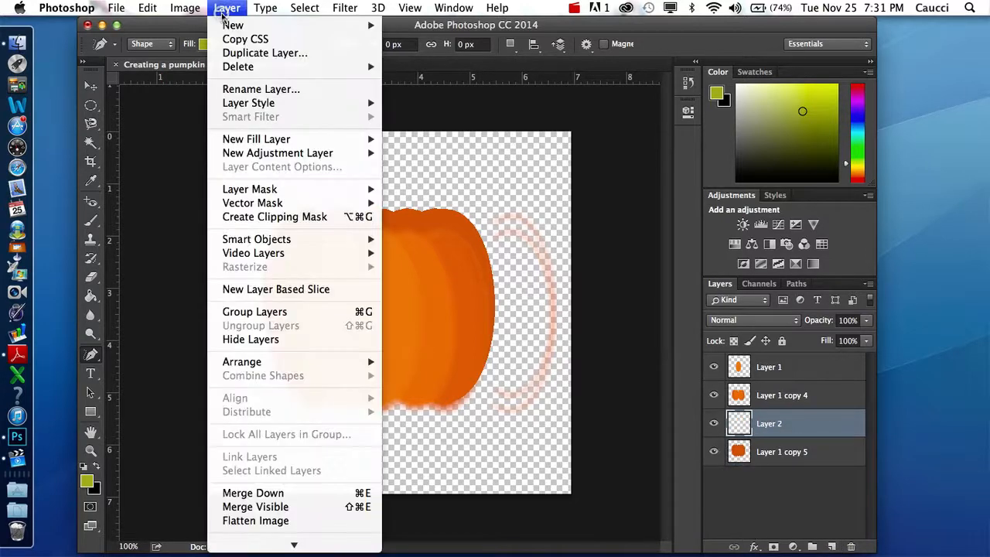
{"action": "mouse_move", "coordinate": [453, 8]}
{"action": "left_click", "coordinate": [496, 171]}
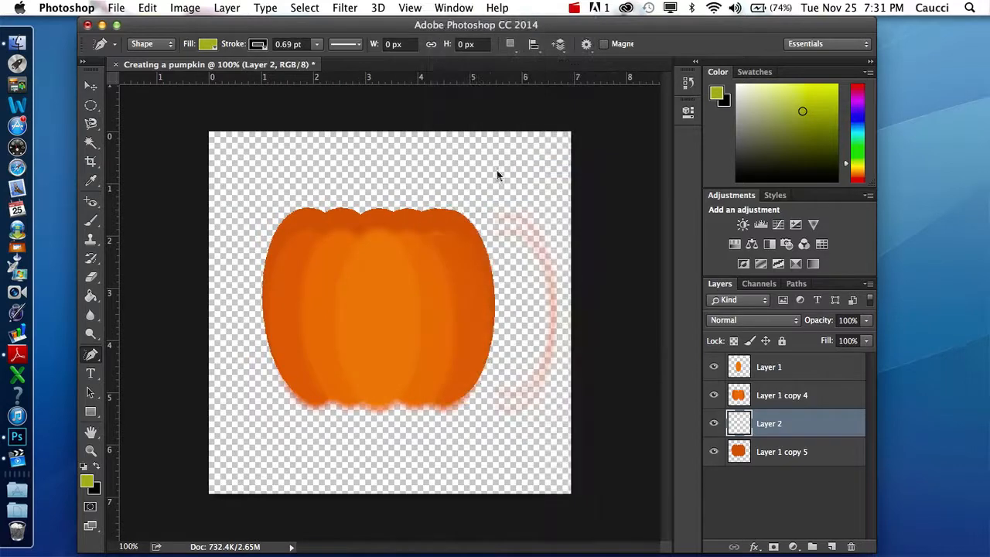
{"action": "key", "text": "z"}
{"action": "key", "text": "super+z"}
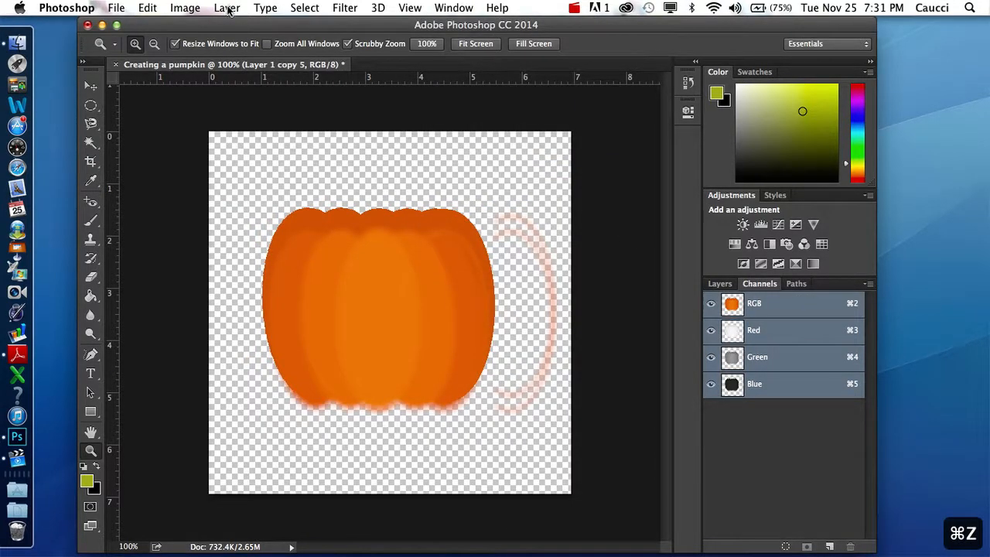
Step: Add a new layer above Layer 1 copy 5 and activate the Freeform Pen tool
{"action": "left_click", "coordinate": [721, 284]}
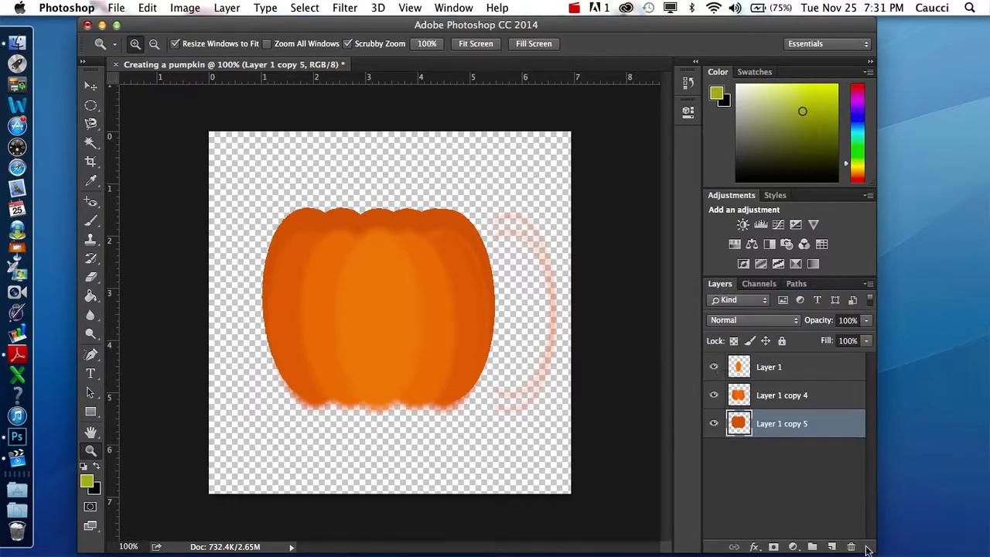
{"action": "left_click", "coordinate": [832, 547]}
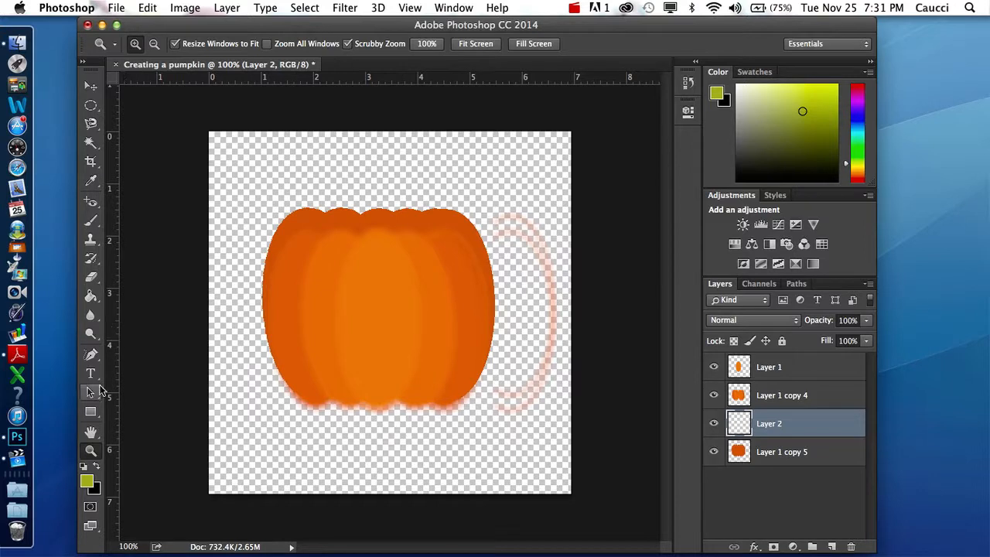
{"action": "left_click", "coordinate": [92, 356]}
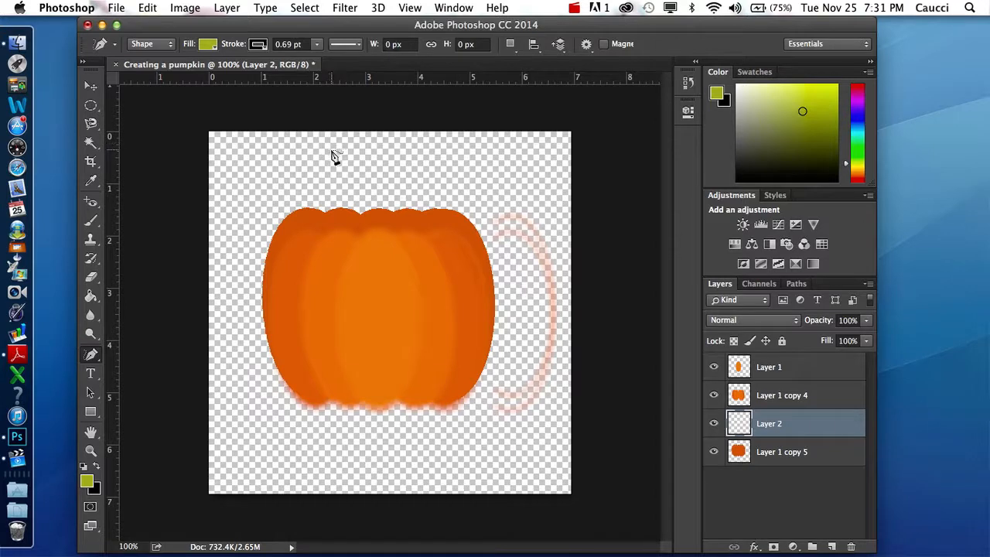
Step: Draw a curved green stem about 83 px wide and 107 px high with the Freeform Pen, and center it over the pumpkin's top
{"action": "mouse_move", "coordinate": [333, 157]}
{"action": "left_mouse_down"}
{"action": "mouse_move", "coordinate": [351, 180]}
{"action": "mouse_move", "coordinate": [335, 198]}
{"action": "mouse_move", "coordinate": [343, 218]}
{"action": "left_mouse_up"}
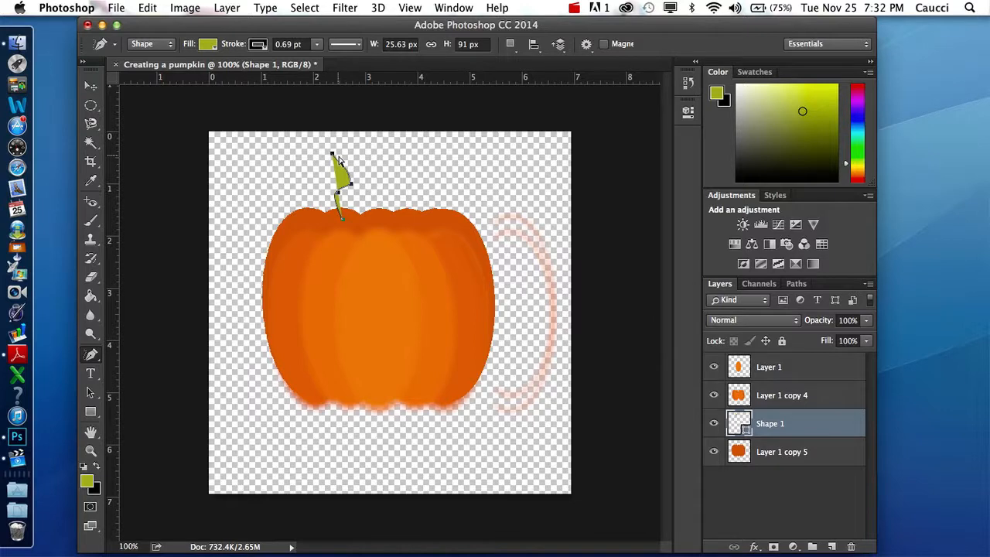
{"action": "key", "text": "super+z"}
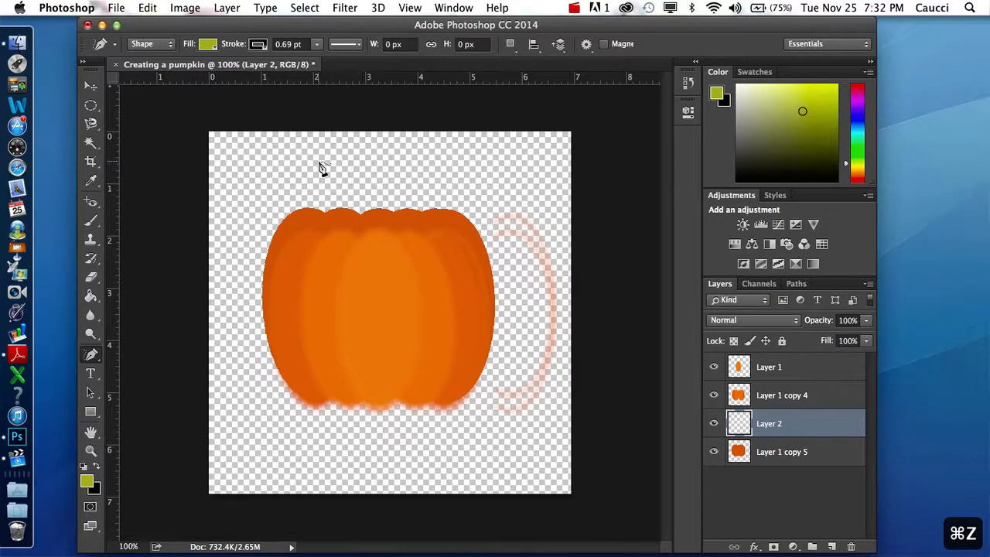
{"action": "mouse_move", "coordinate": [324, 157]}
{"action": "left_mouse_down"}
{"action": "mouse_move", "coordinate": [323, 229]}
{"action": "mouse_move", "coordinate": [373, 228]}
{"action": "mouse_move", "coordinate": [379, 219]}
{"action": "mouse_move", "coordinate": [325, 158]}
{"action": "left_mouse_up"}
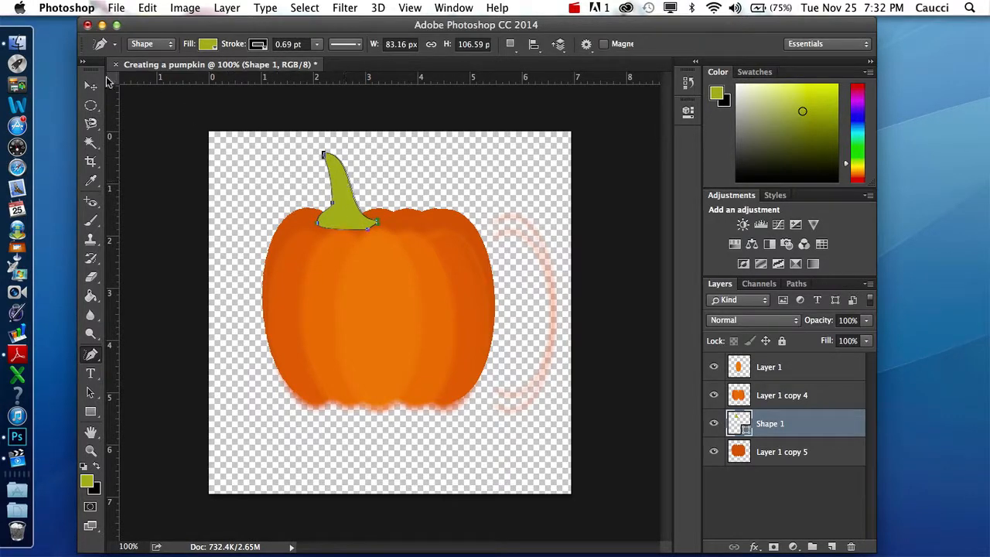
{"action": "left_click", "coordinate": [91, 87]}
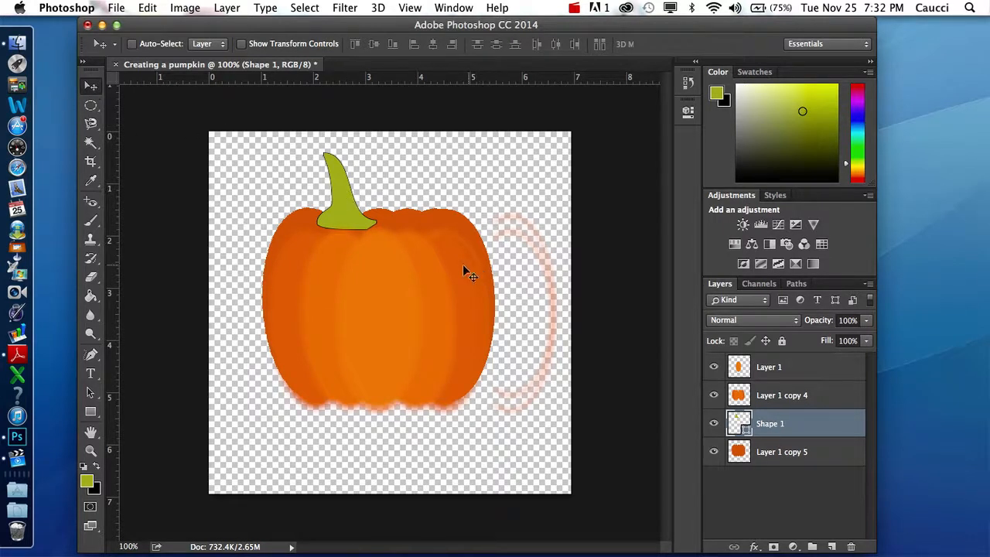
{"action": "left_click_drag", "start_coordinate": [358, 211], "coordinate": [381, 204]}
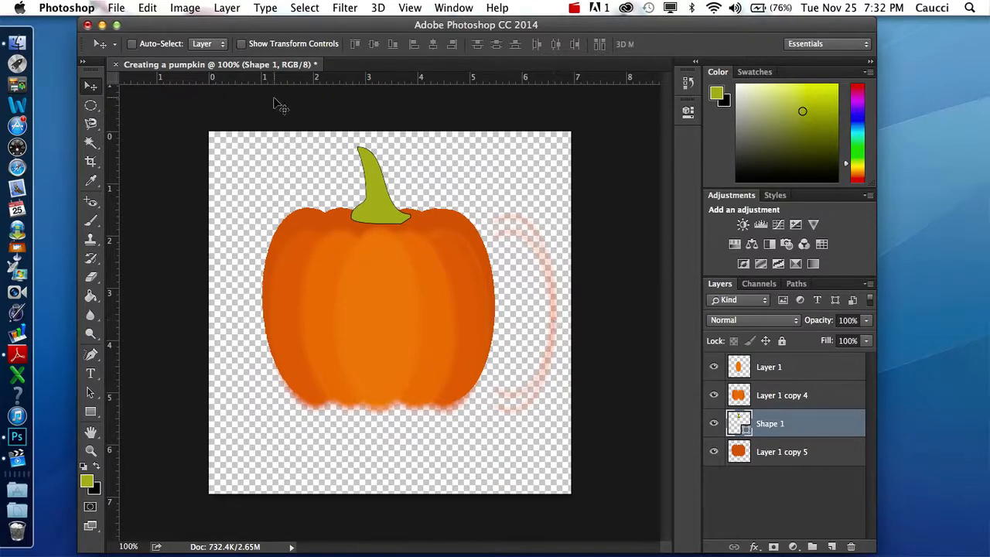
Step: Try sending the Shape 1 stem layer one level backward, and undo it
{"action": "left_click", "coordinate": [227, 9]}
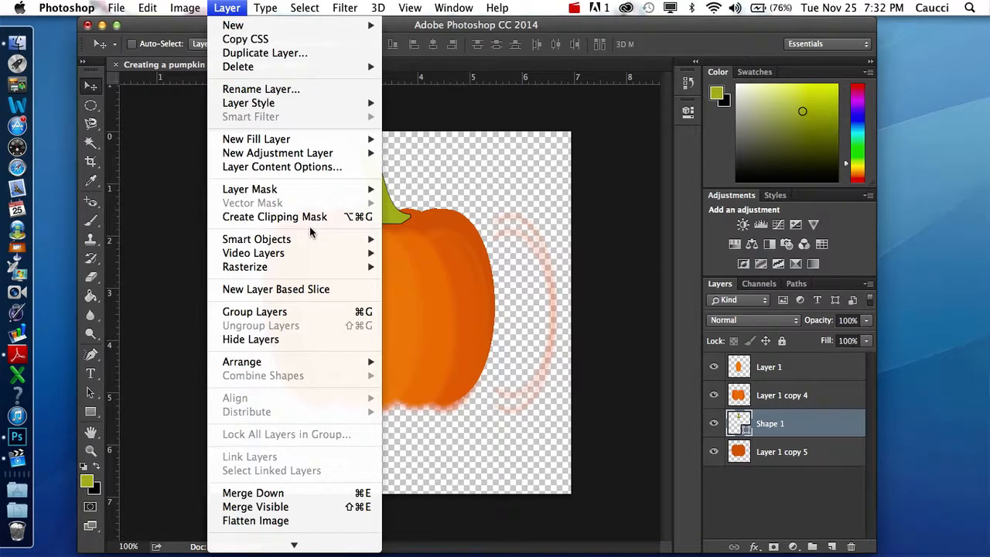
{"action": "mouse_move", "coordinate": [331, 362]}
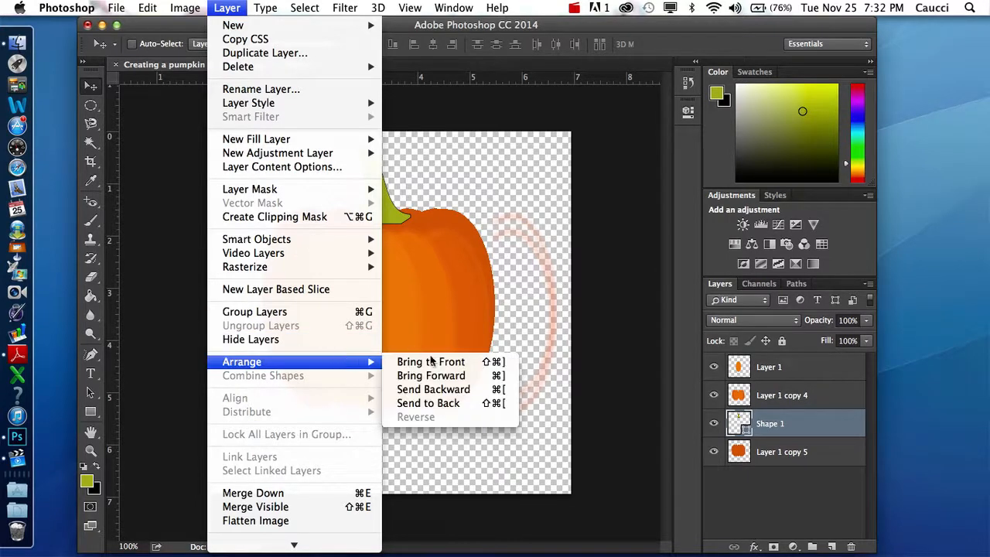
{"action": "left_click", "coordinate": [451, 389]}
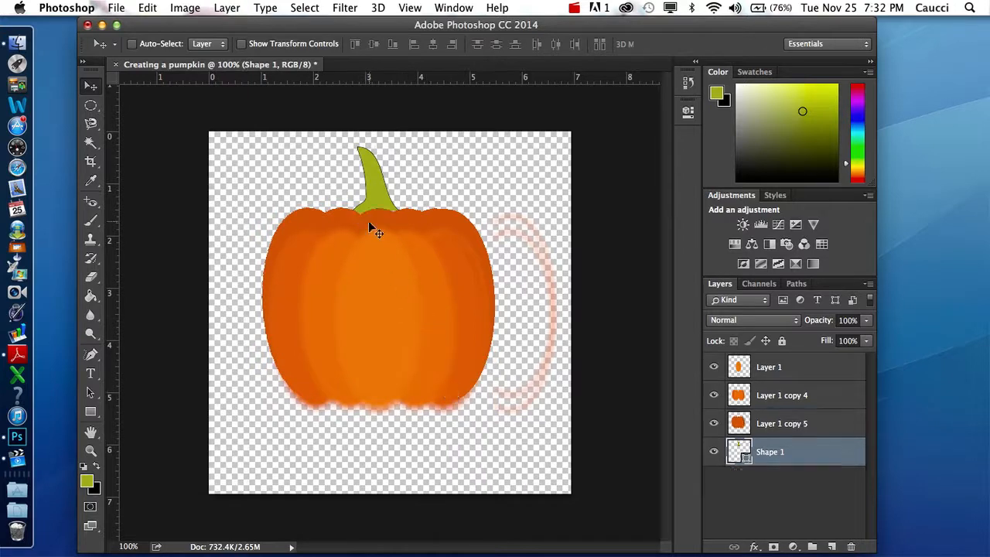
{"action": "key", "text": "super+z"}
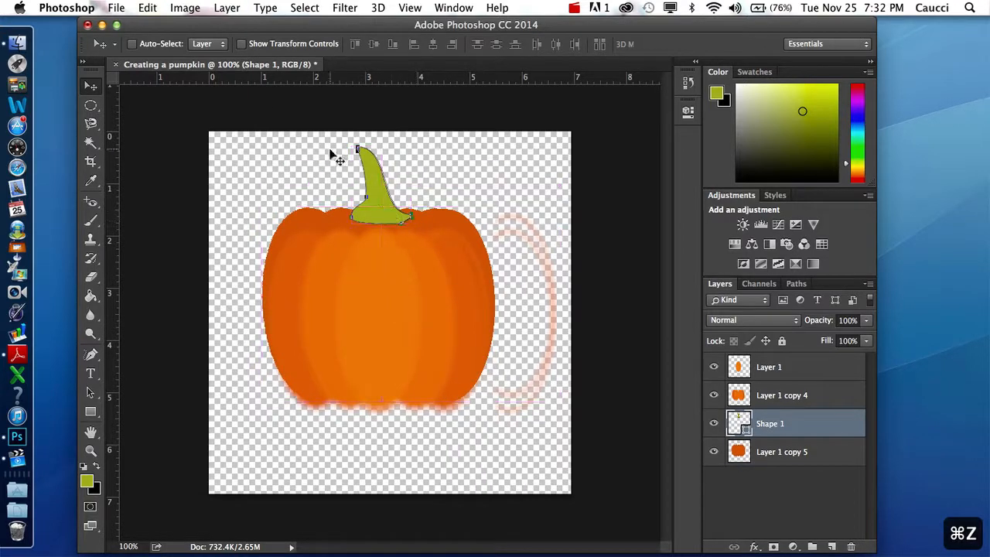
Step: Send the Shape 1 stem layer to the back of the layer stack
{"action": "left_click", "coordinate": [228, 8]}
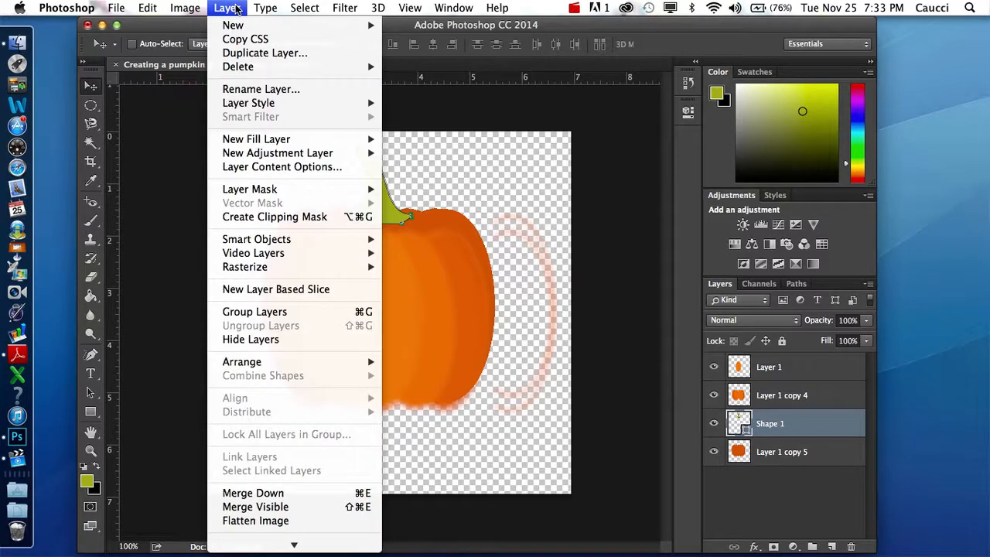
{"action": "mouse_move", "coordinate": [307, 363]}
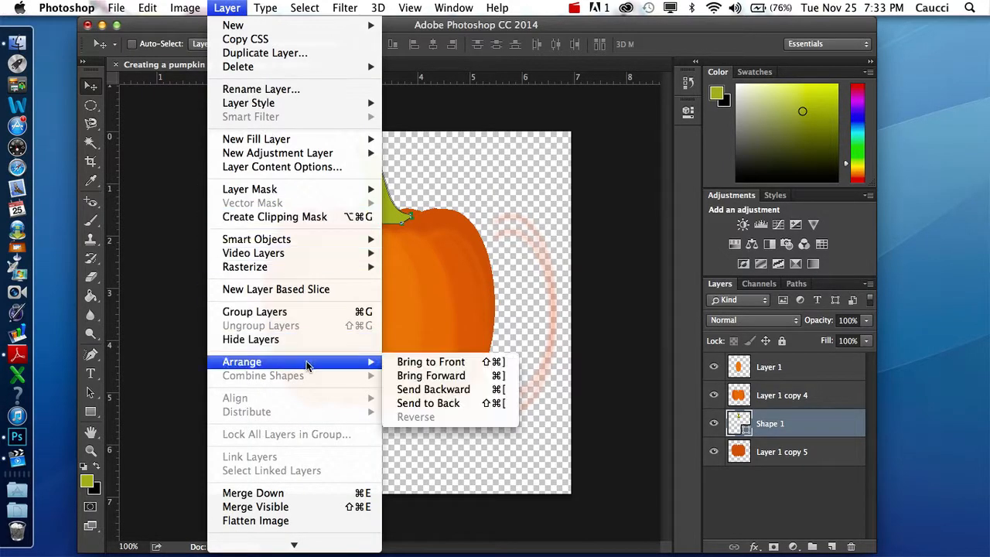
{"action": "left_click", "coordinate": [433, 404]}
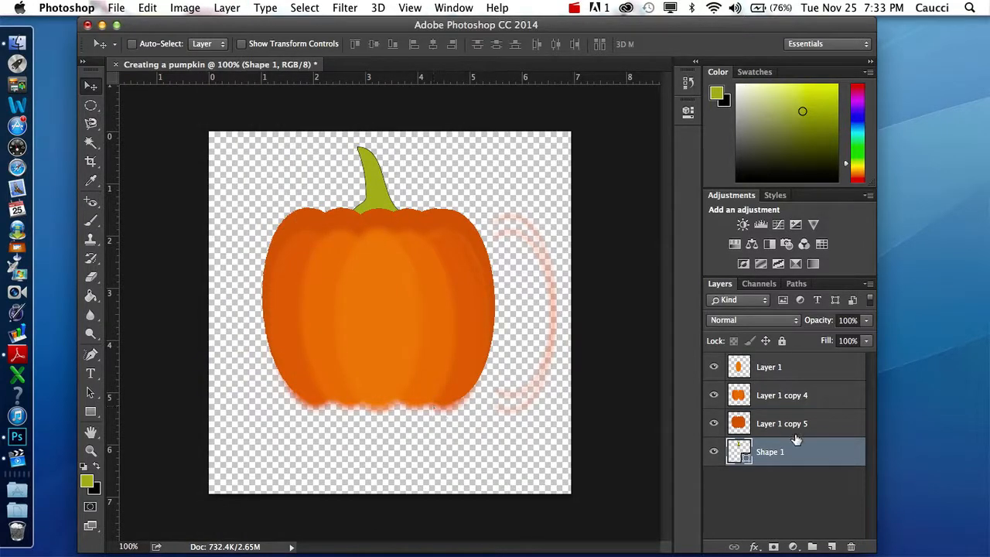
Step: Try the Shape 1 layer above Layer 1 copy 4 and at the bottom of the stack, and return it directly above Layer 1 copy 5
{"action": "left_click_drag", "start_coordinate": [789, 463], "coordinate": [784, 393]}
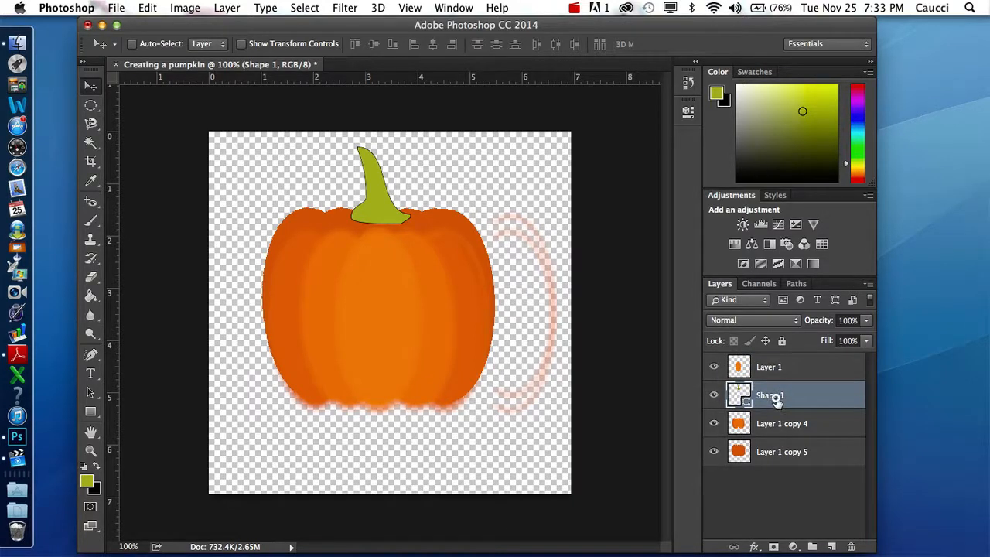
{"action": "left_click_drag", "start_coordinate": [775, 396], "coordinate": [779, 463]}
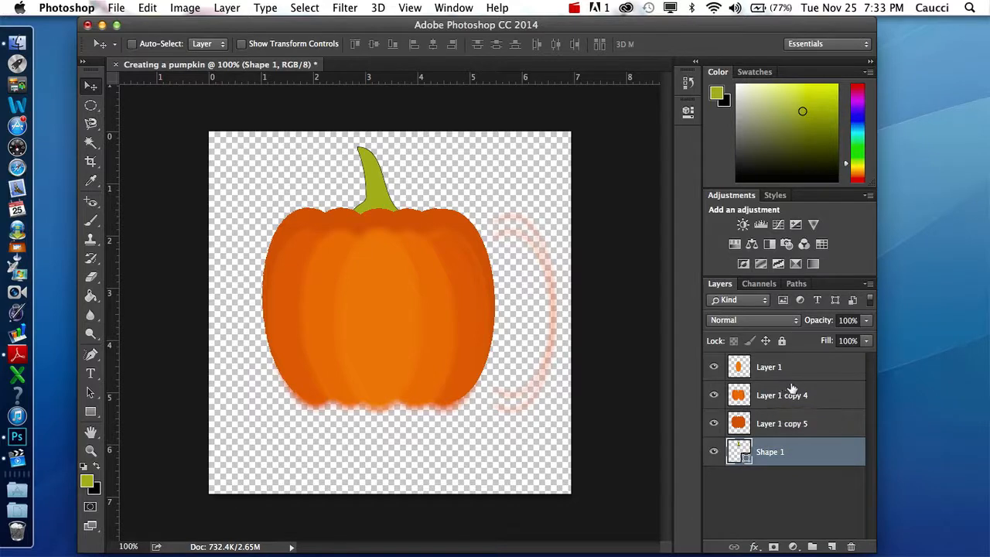
{"action": "left_click", "coordinate": [769, 452]}
{"action": "left_click_drag", "start_coordinate": [770, 451], "coordinate": [768, 411]}
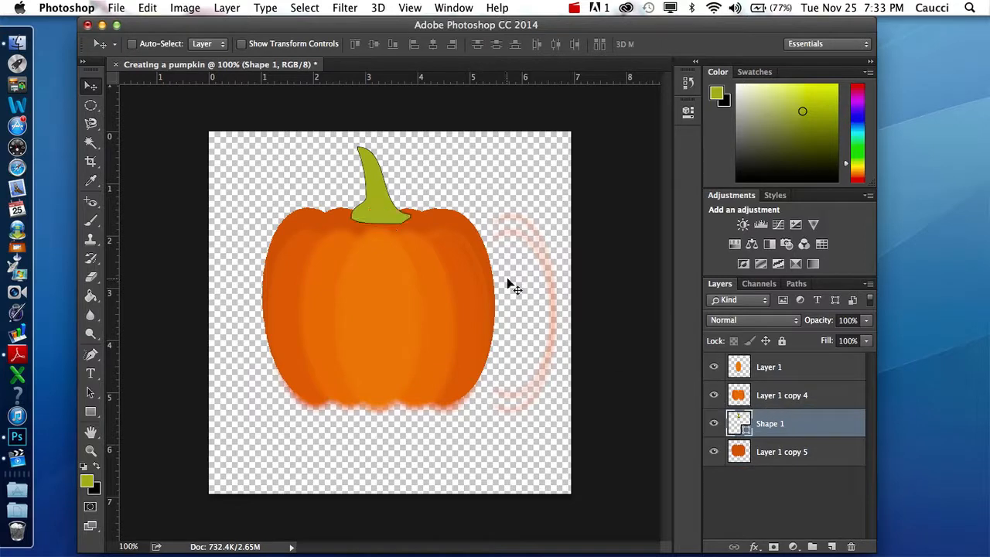
Step: Nudge the stem slightly downward and move its Shape 1 layer beneath Layer 1 copy 5
{"action": "key", "text": "Down"}
{"action": "key", "text": "Down"}
{"action": "key", "text": "Down"}
{"action": "key", "text": "Down"}
{"action": "key", "text": "Down"}
{"action": "key", "text": "Down"}
{"action": "key", "text": "Down"}
{"action": "key", "text": "Down"}
{"action": "key", "text": "Down"}
{"action": "key", "text": "Down"}
{"action": "key", "text": "Down"}
{"action": "key", "text": "Down"}
{"action": "key", "text": "Down"}
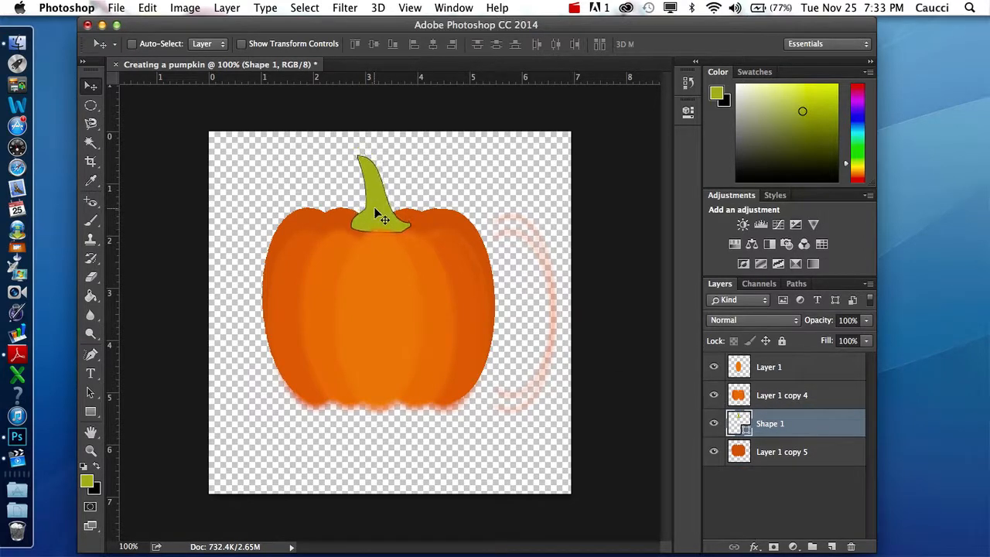
{"action": "mouse_move", "coordinate": [779, 428]}
{"action": "left_mouse_down"}
{"action": "mouse_move", "coordinate": [781, 359]}
{"action": "mouse_move", "coordinate": [775, 430]}
{"action": "left_mouse_up"}
{"action": "left_click_drag", "start_coordinate": [818, 424], "coordinate": [817, 453]}
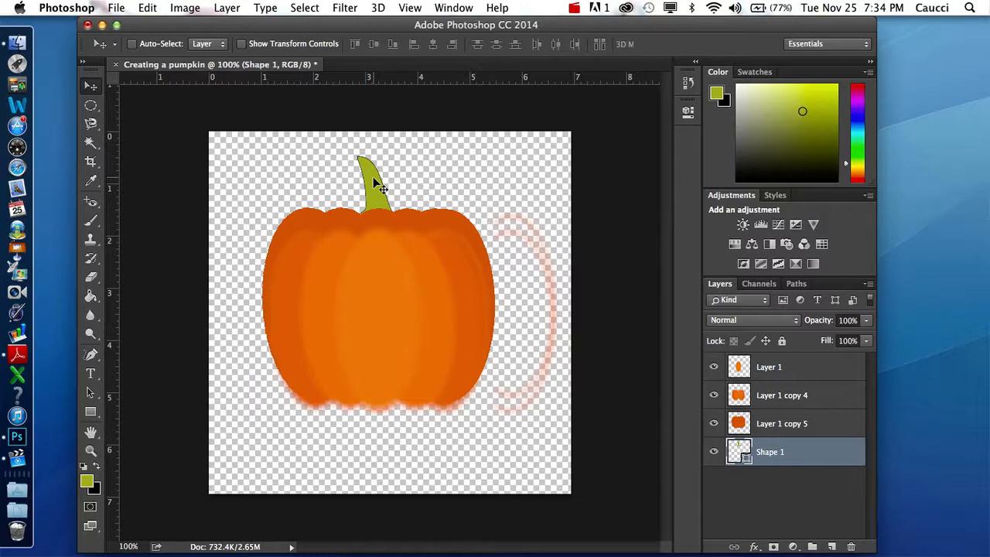
Step: Set the foreground color to green with R 171, G 187, B 64
{"action": "left_click", "coordinate": [87, 482]}
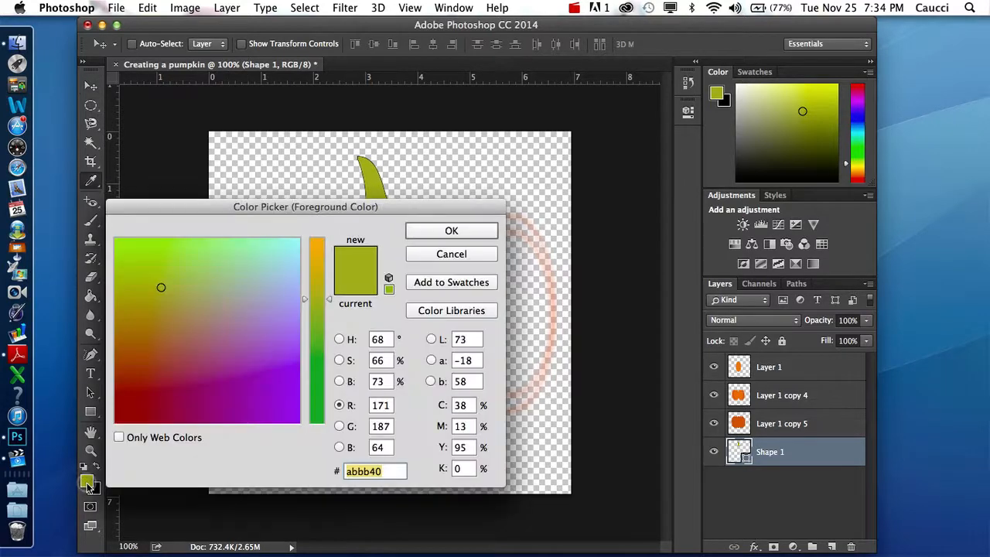
{"action": "left_click", "coordinate": [384, 400]}
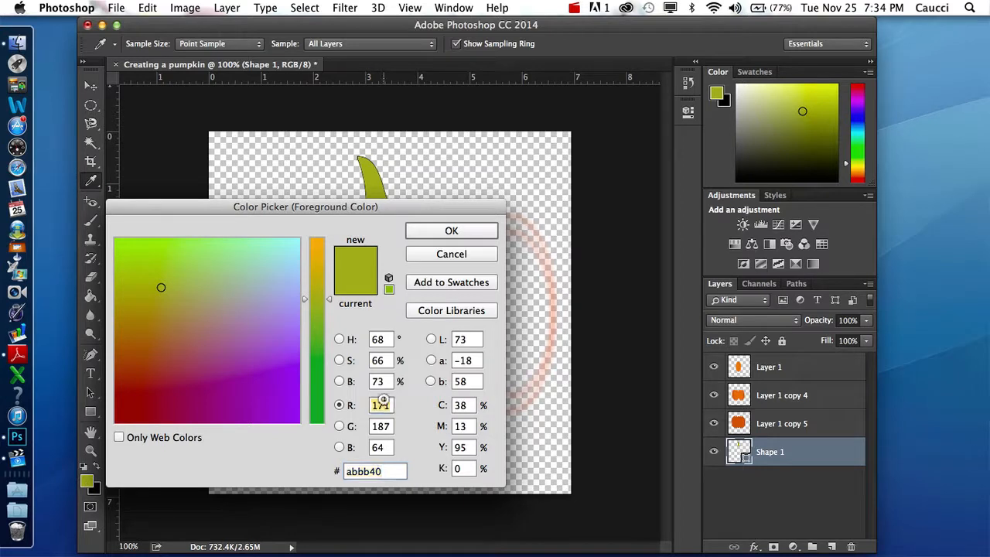
{"action": "type", "text": "171"}
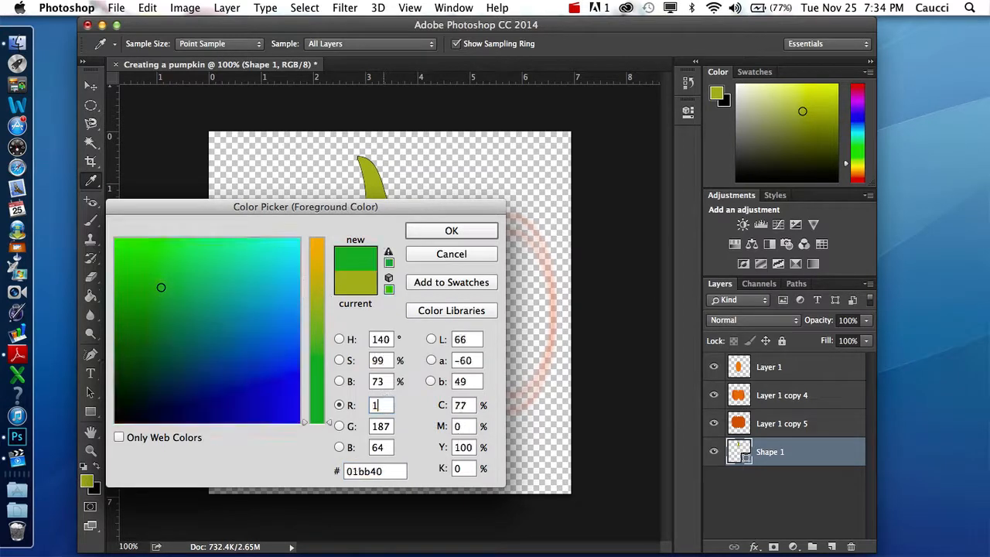
{"action": "key", "text": "Tab"}
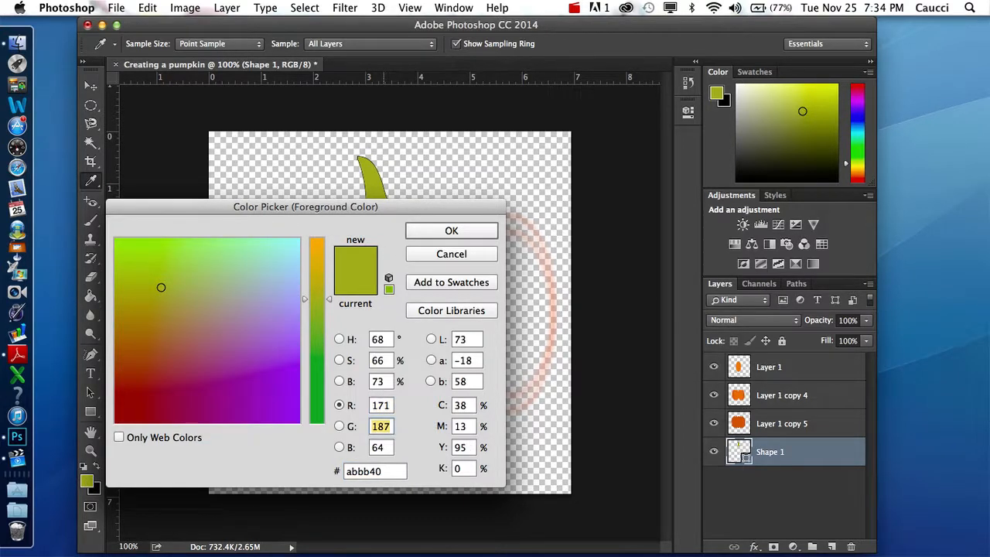
{"action": "type", "text": "187"}
{"action": "key", "text": "Tab"}
{"action": "type", "text": "64"}
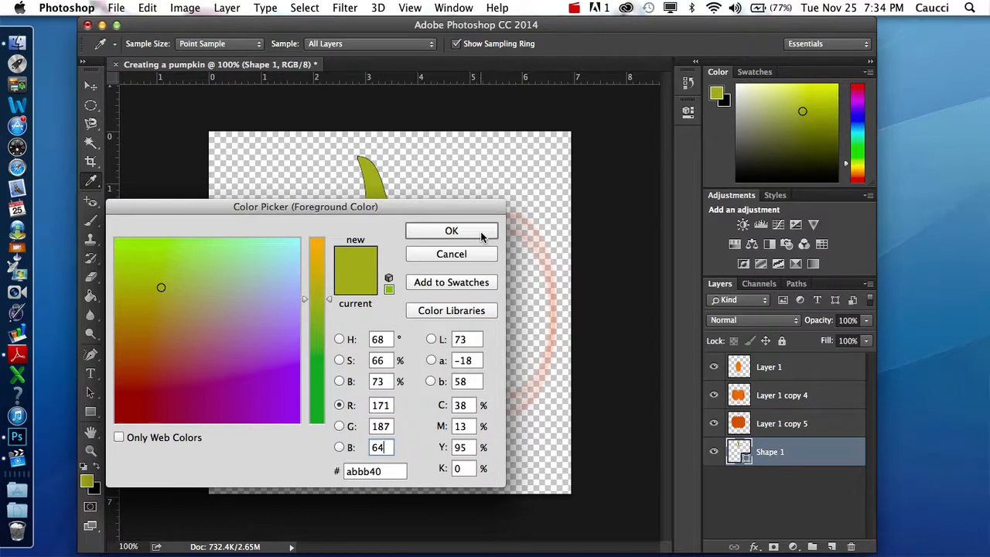
{"action": "left_click", "coordinate": [480, 232]}
{"action": "key", "text": "v"}
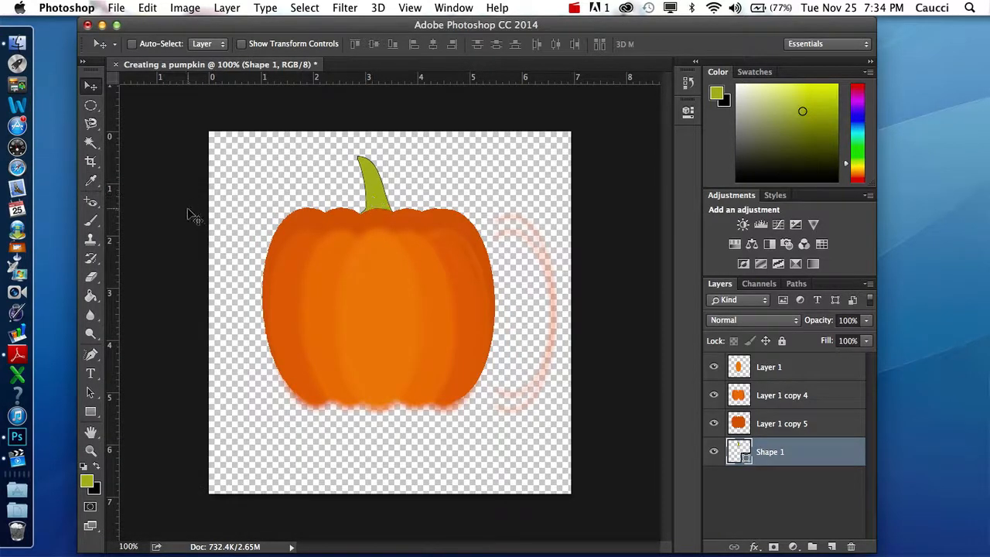
Step: Set up the Brush tool with the hard round 20 px preset and change its size to 4 px
{"action": "left_click", "coordinate": [90, 222]}
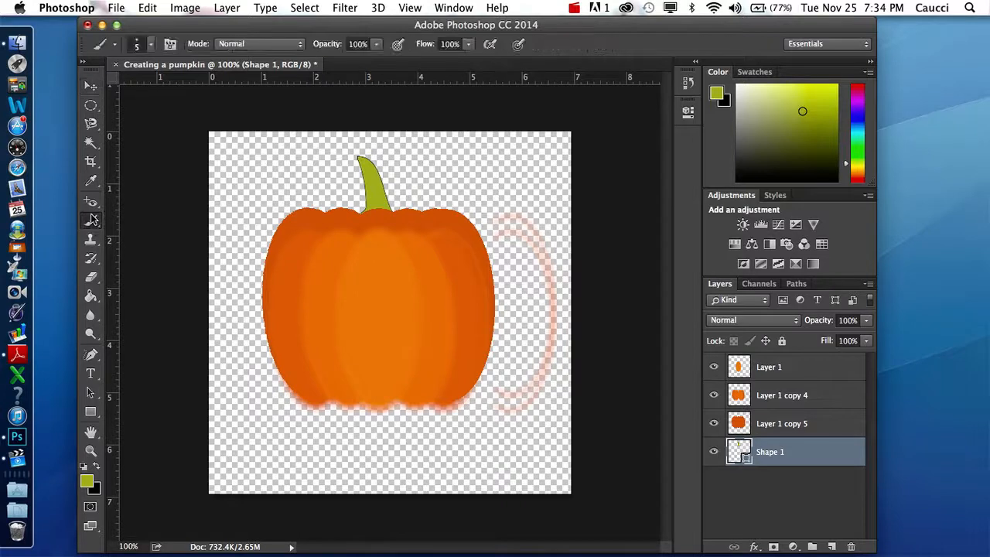
{"action": "left_click", "coordinate": [150, 46]}
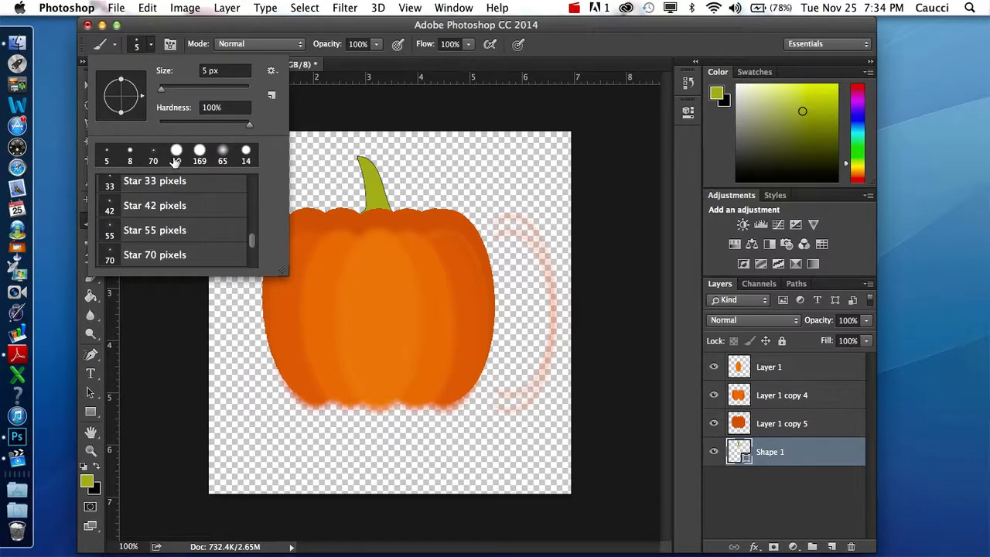
{"action": "left_click", "coordinate": [129, 155]}
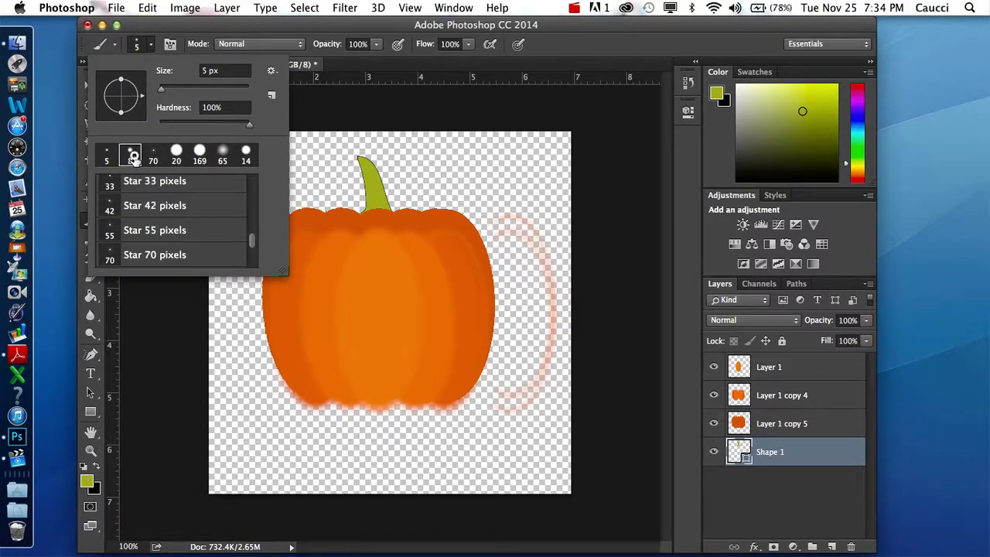
{"action": "left_click", "coordinate": [176, 155]}
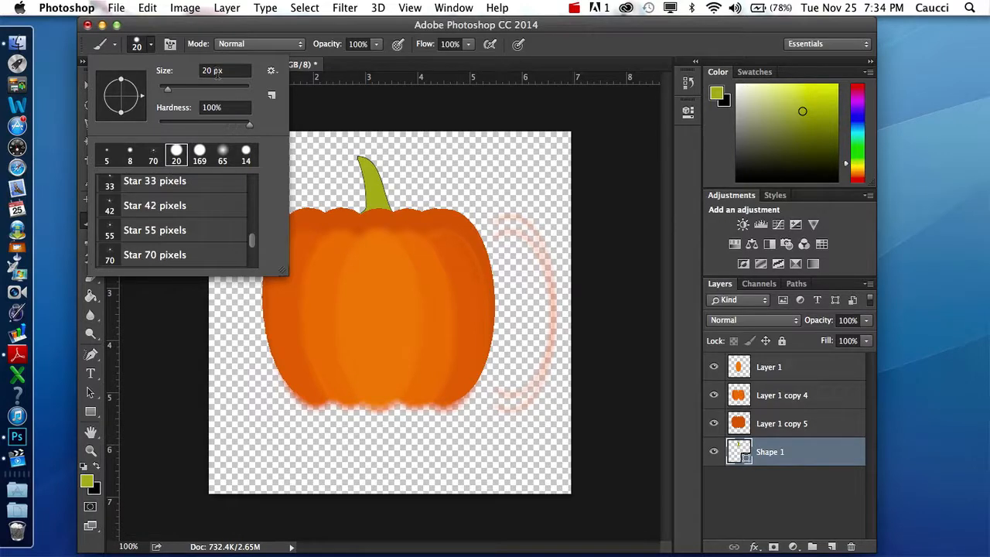
{"action": "left_click", "coordinate": [217, 71]}
{"action": "type", "text": "4"}
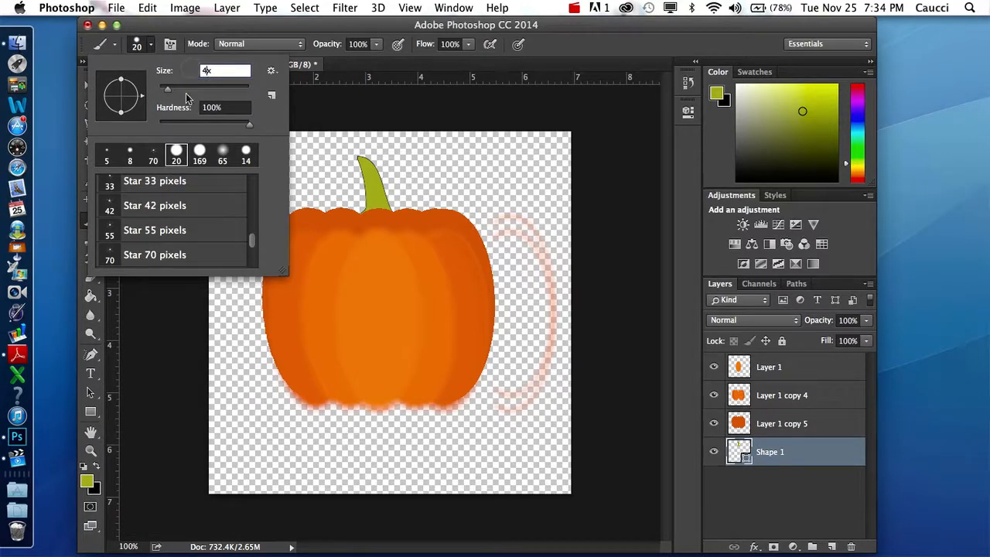
{"action": "key", "text": "Return"}
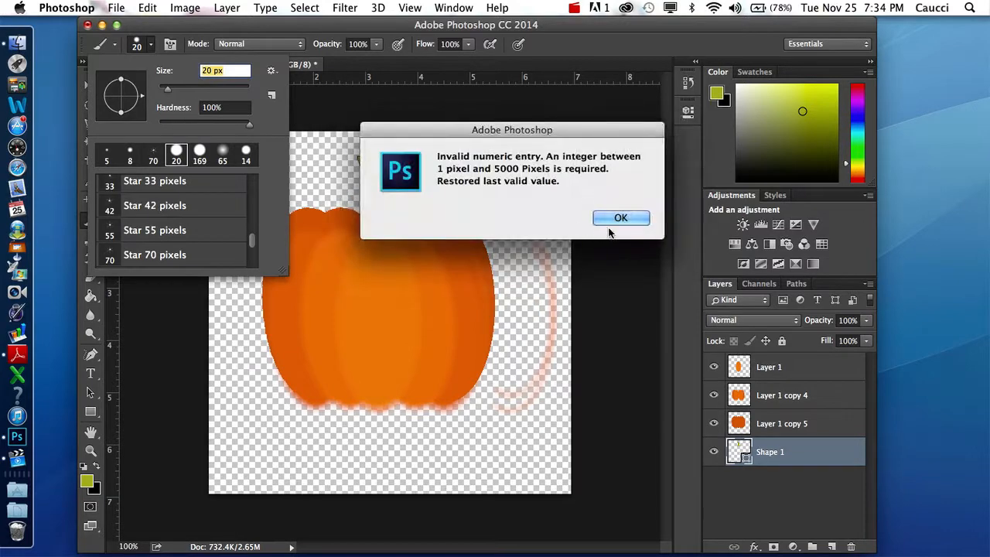
{"action": "left_click", "coordinate": [619, 220]}
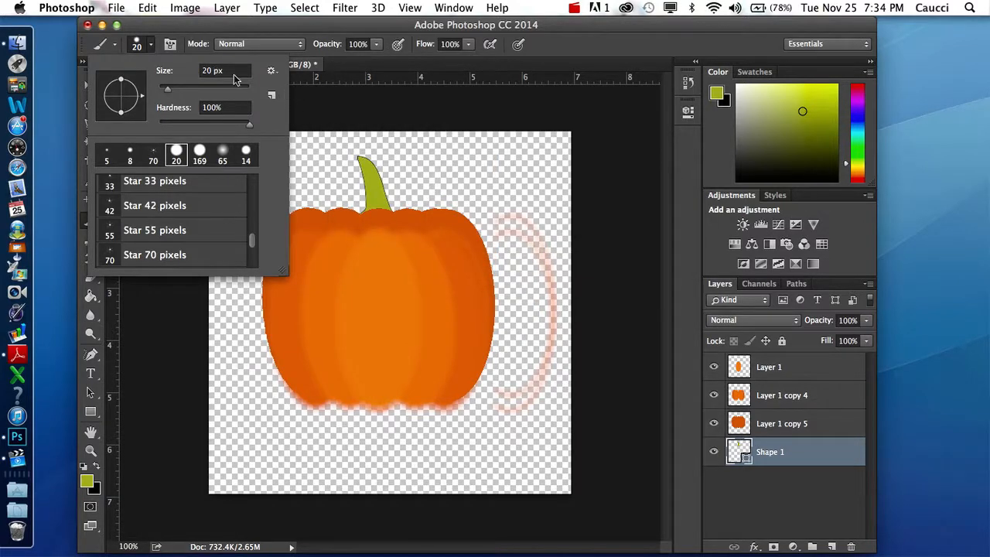
{"action": "double_click", "coordinate": [212, 71]}
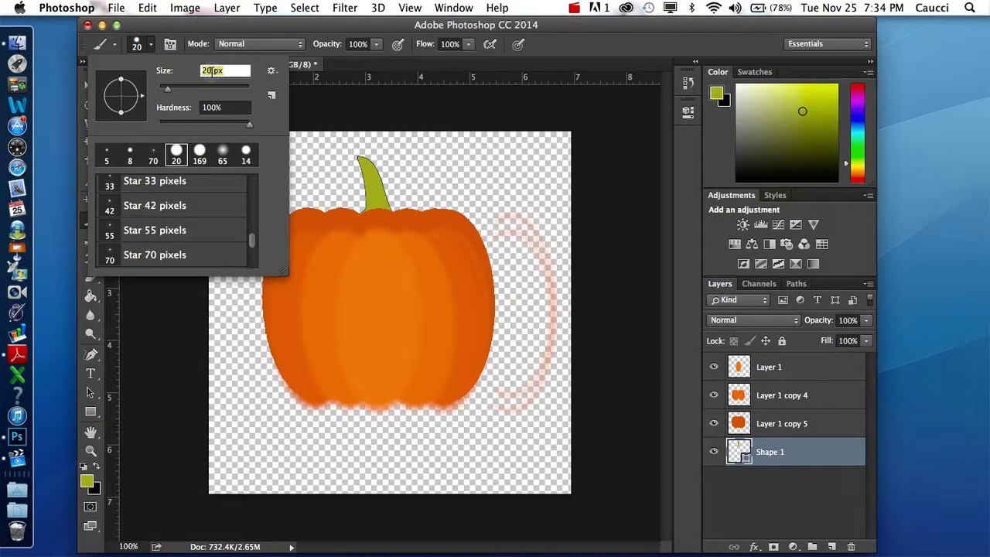
{"action": "key", "text": "BackSpace"}
{"action": "type", "text": "4"}
{"action": "key", "text": "Return"}
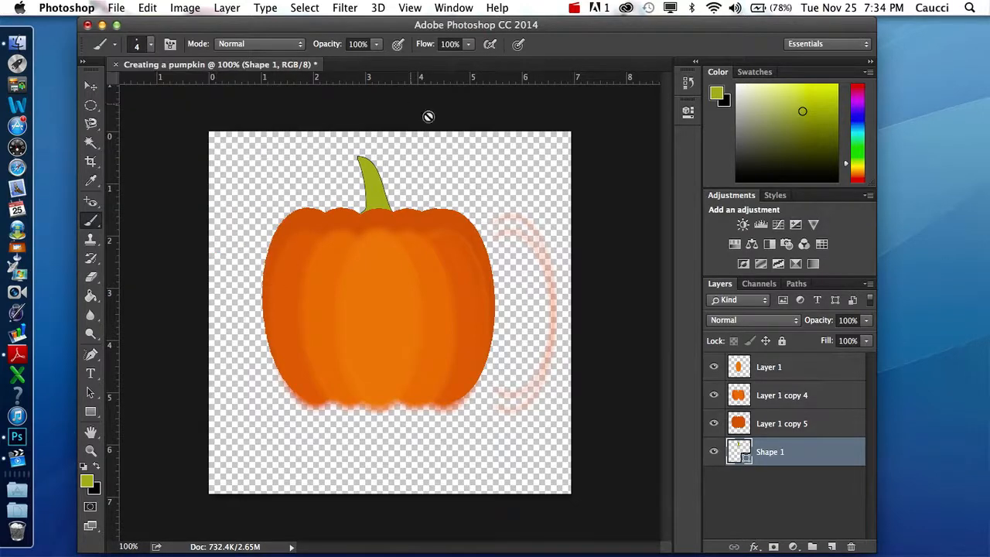
Step: Keep the Shape 1 layer unrasterized and paint thin curly green tendrils on both sides of the stem on Layer 1 copy 5
{"action": "left_click", "coordinate": [358, 199]}
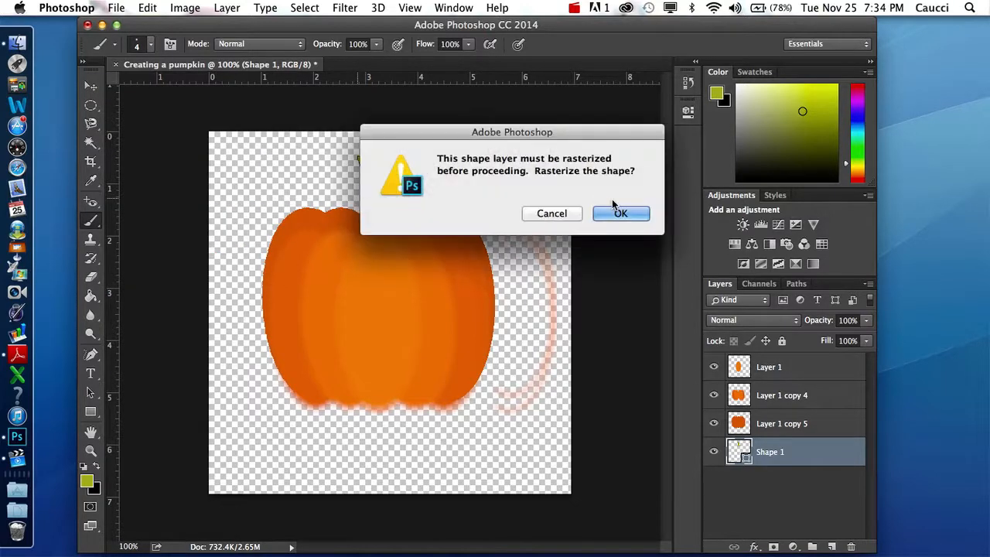
{"action": "left_click", "coordinate": [543, 214]}
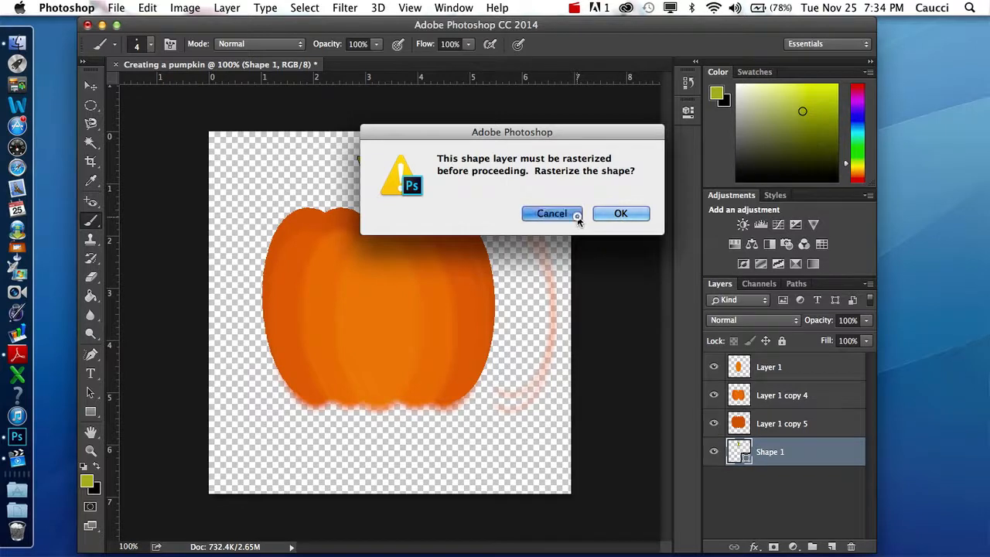
{"action": "left_click", "coordinate": [765, 432]}
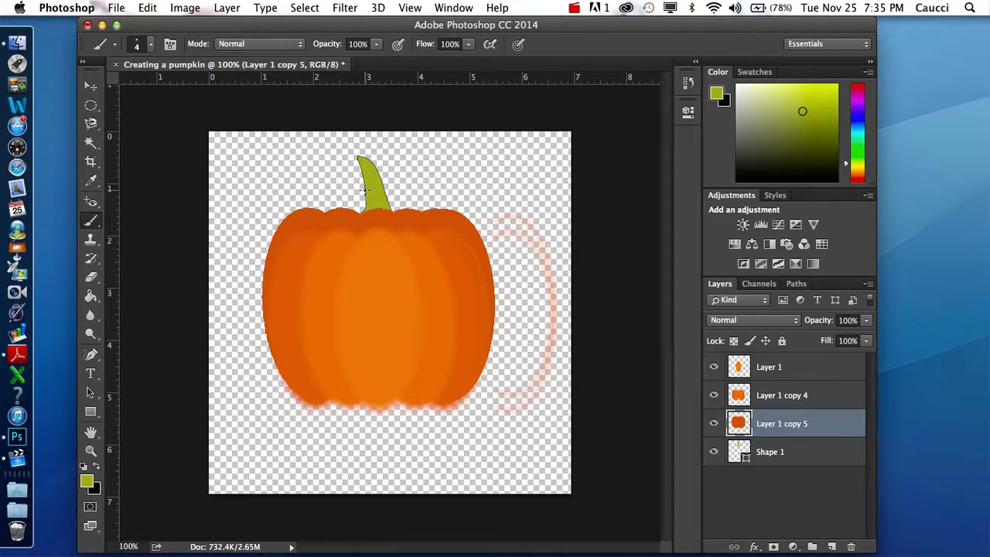
{"action": "mouse_move", "coordinate": [364, 190]}
{"action": "left_mouse_down"}
{"action": "mouse_move", "coordinate": [322, 172]}
{"action": "mouse_move", "coordinate": [316, 190]}
{"action": "mouse_move", "coordinate": [323, 198]}
{"action": "mouse_move", "coordinate": [342, 189]}
{"action": "mouse_move", "coordinate": [332, 175]}
{"action": "mouse_move", "coordinate": [329, 188]}
{"action": "left_mouse_up"}
{"action": "mouse_move", "coordinate": [387, 195]}
{"action": "left_mouse_down"}
{"action": "mouse_move", "coordinate": [392, 172]}
{"action": "mouse_move", "coordinate": [424, 151]}
{"action": "mouse_move", "coordinate": [441, 161]}
{"action": "mouse_move", "coordinate": [442, 187]}
{"action": "mouse_move", "coordinate": [413, 173]}
{"action": "mouse_move", "coordinate": [419, 165]}
{"action": "mouse_move", "coordinate": [426, 178]}
{"action": "mouse_move", "coordinate": [411, 142]}
{"action": "mouse_move", "coordinate": [394, 135]}
{"action": "left_mouse_up"}
{"action": "left_click_drag", "start_coordinate": [392, 151], "coordinate": [401, 143]}
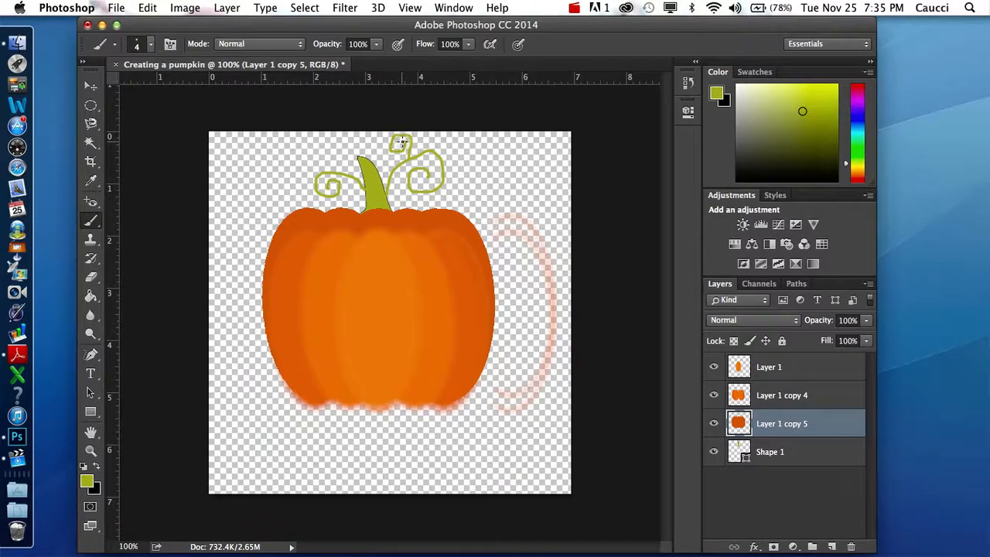